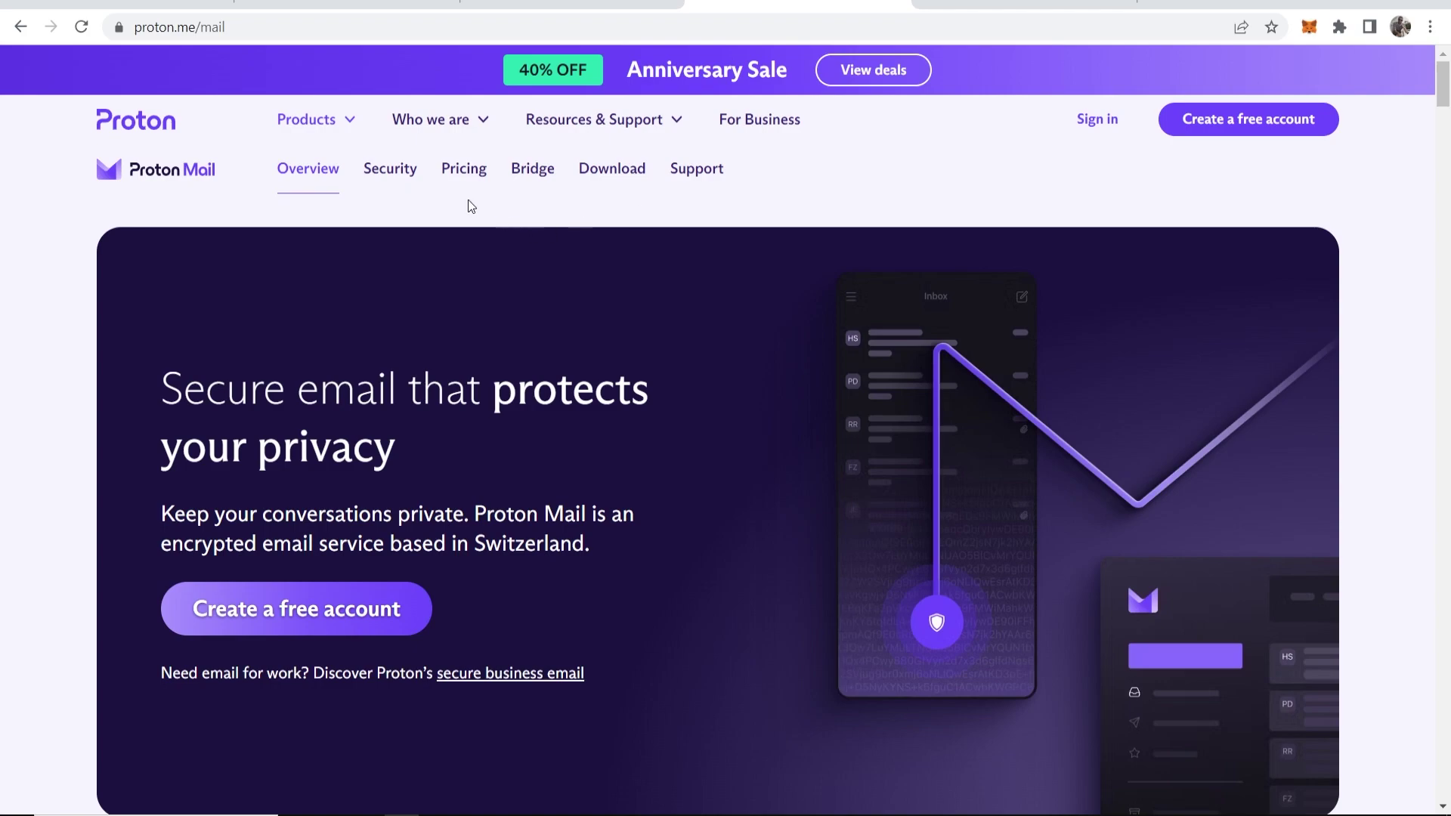
Search Google for 'protonmail' and open the 'Proton — Privacy by default' result
key(ctrl+Tab)
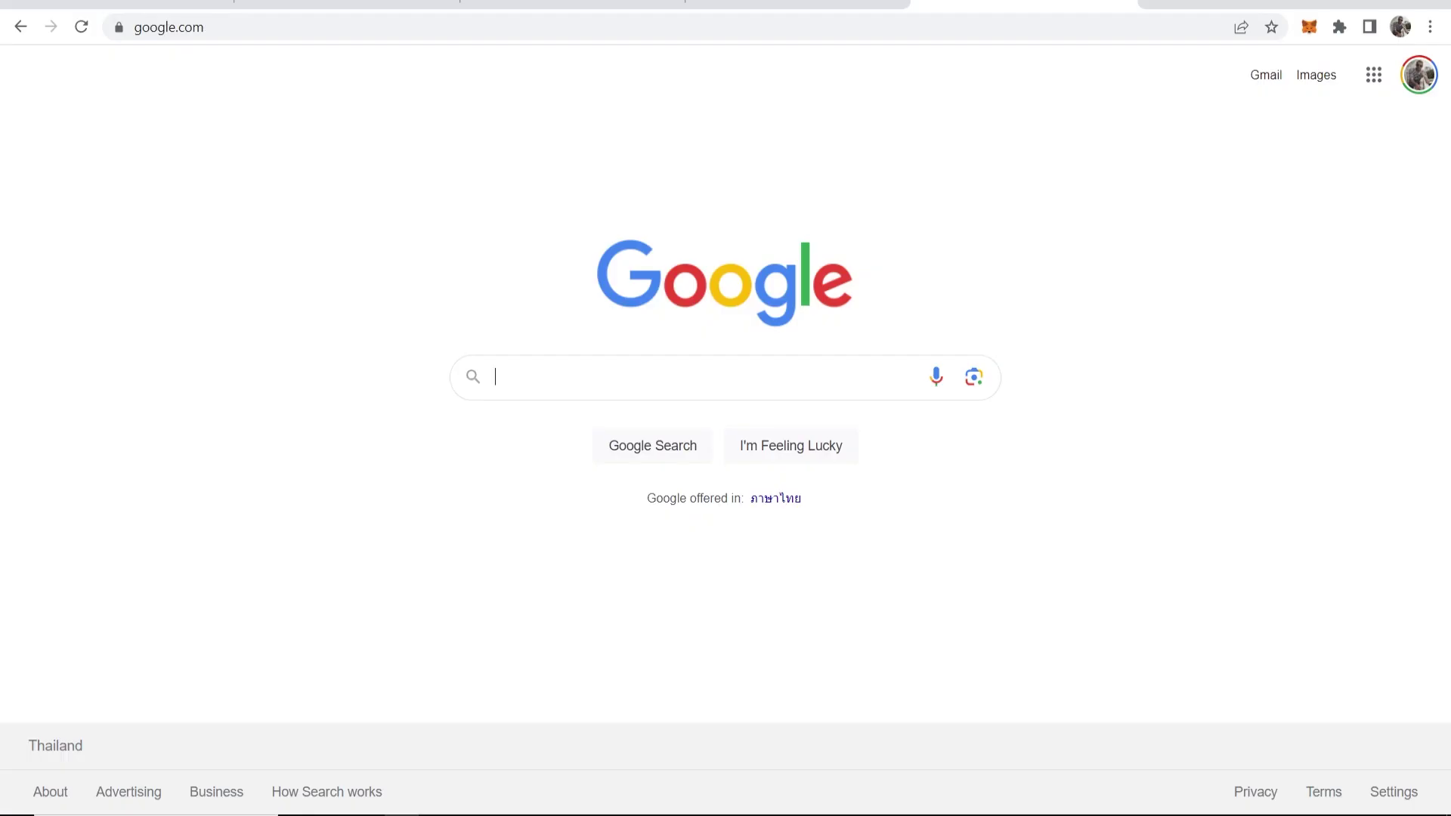
text(protonmail)
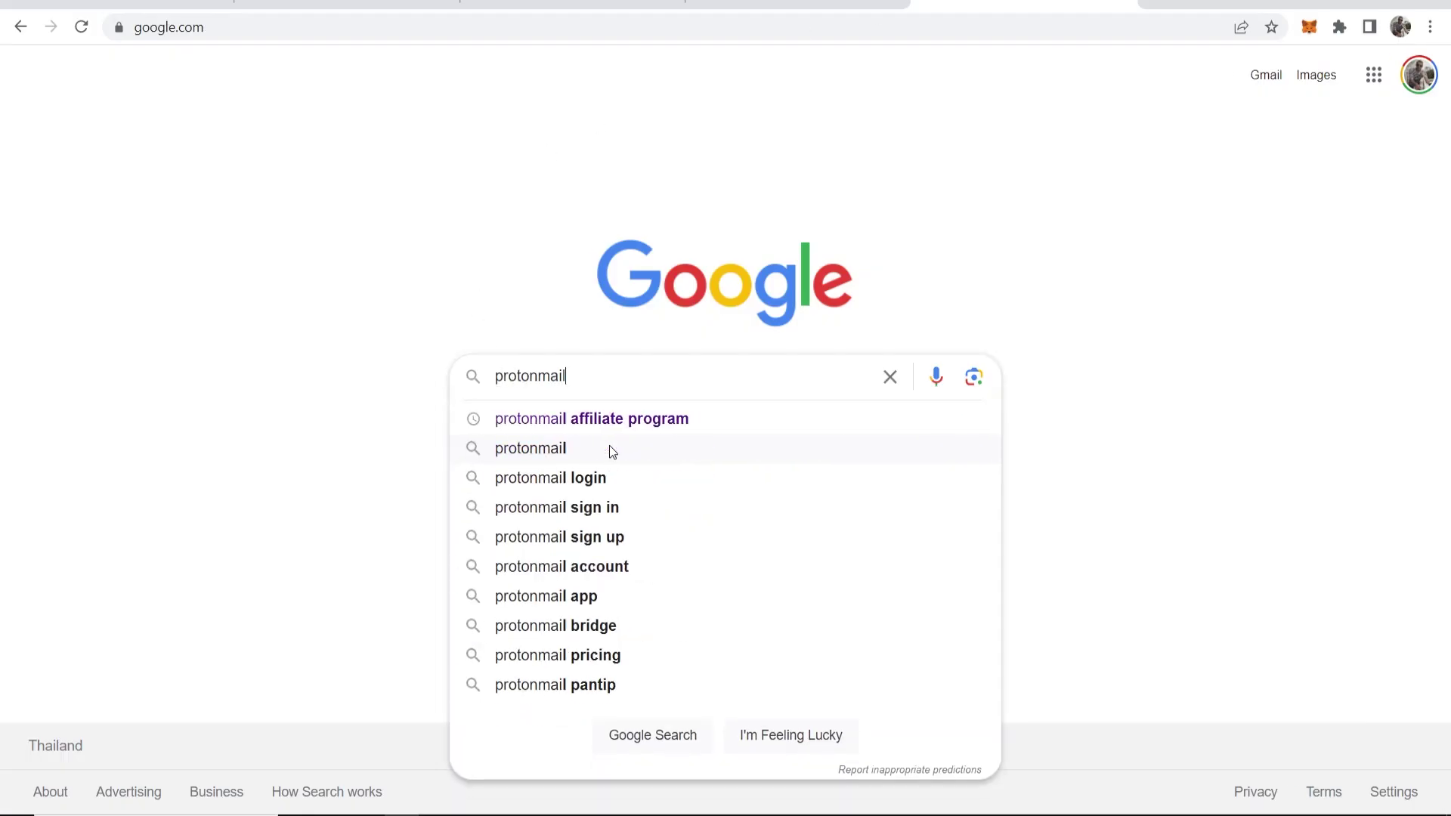
key(Return)
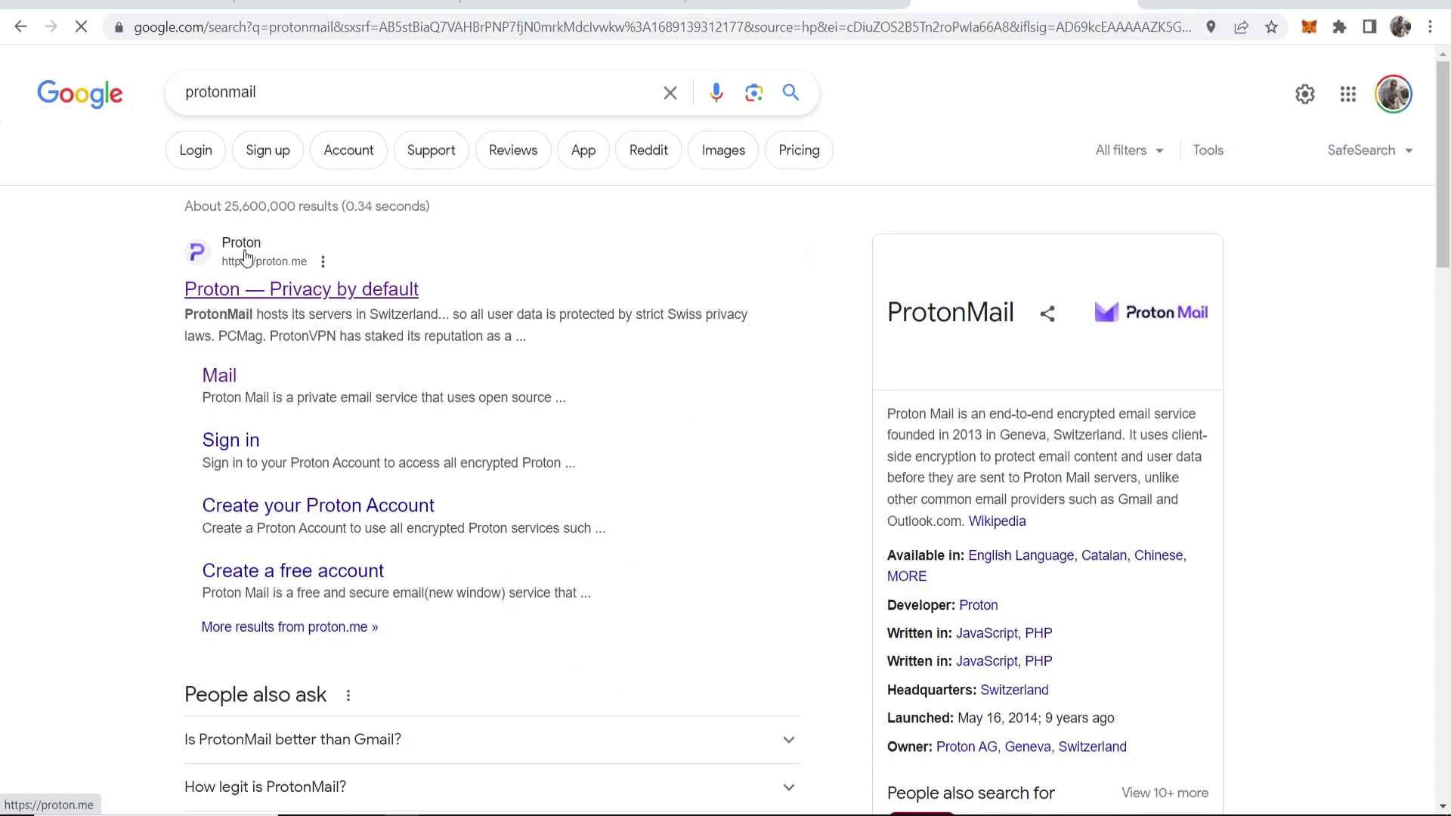
click(305, 293)
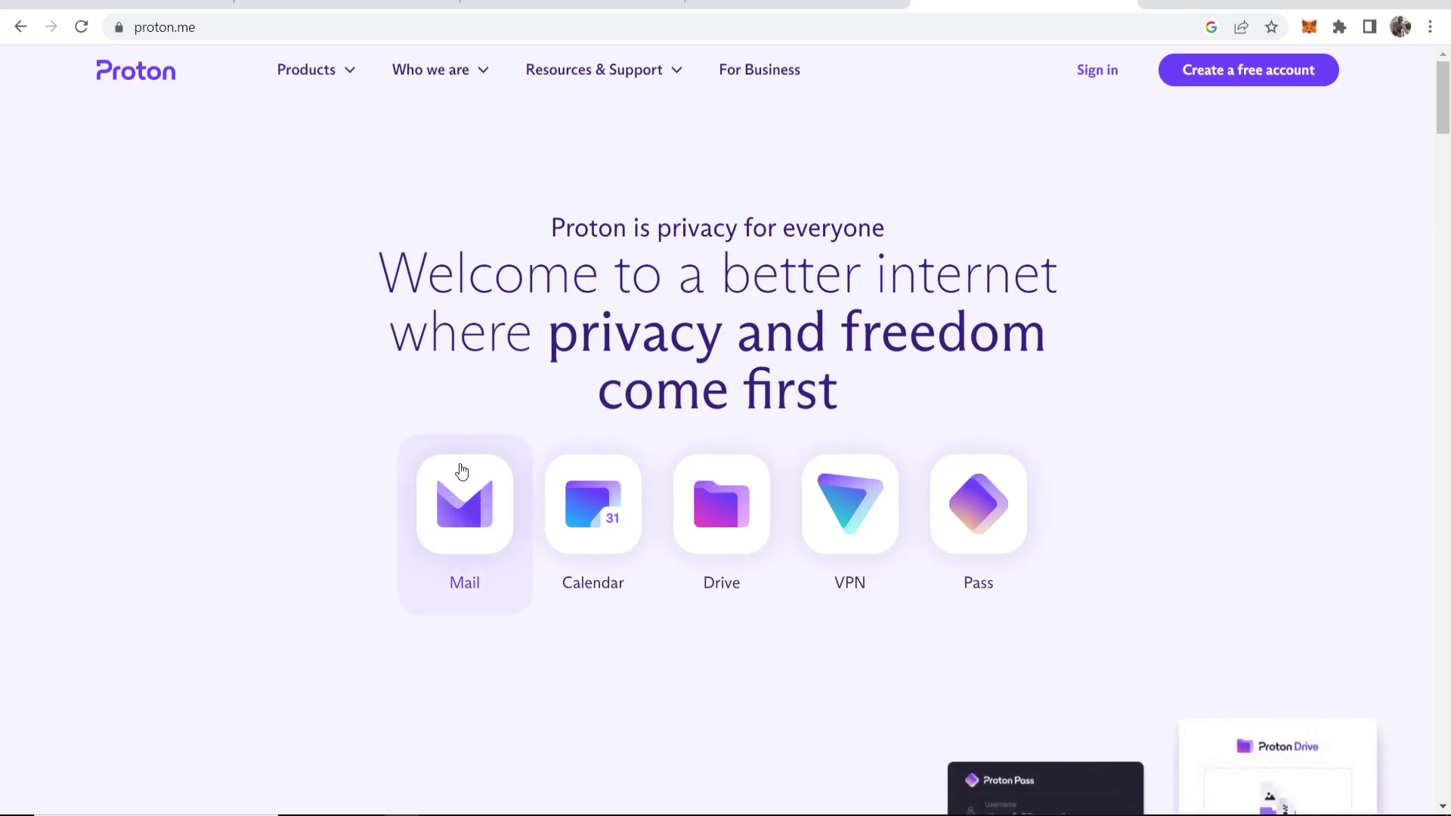
Open the proton.me/mail page and highlight parts of its hero text, including Switzerland
click(460, 491)
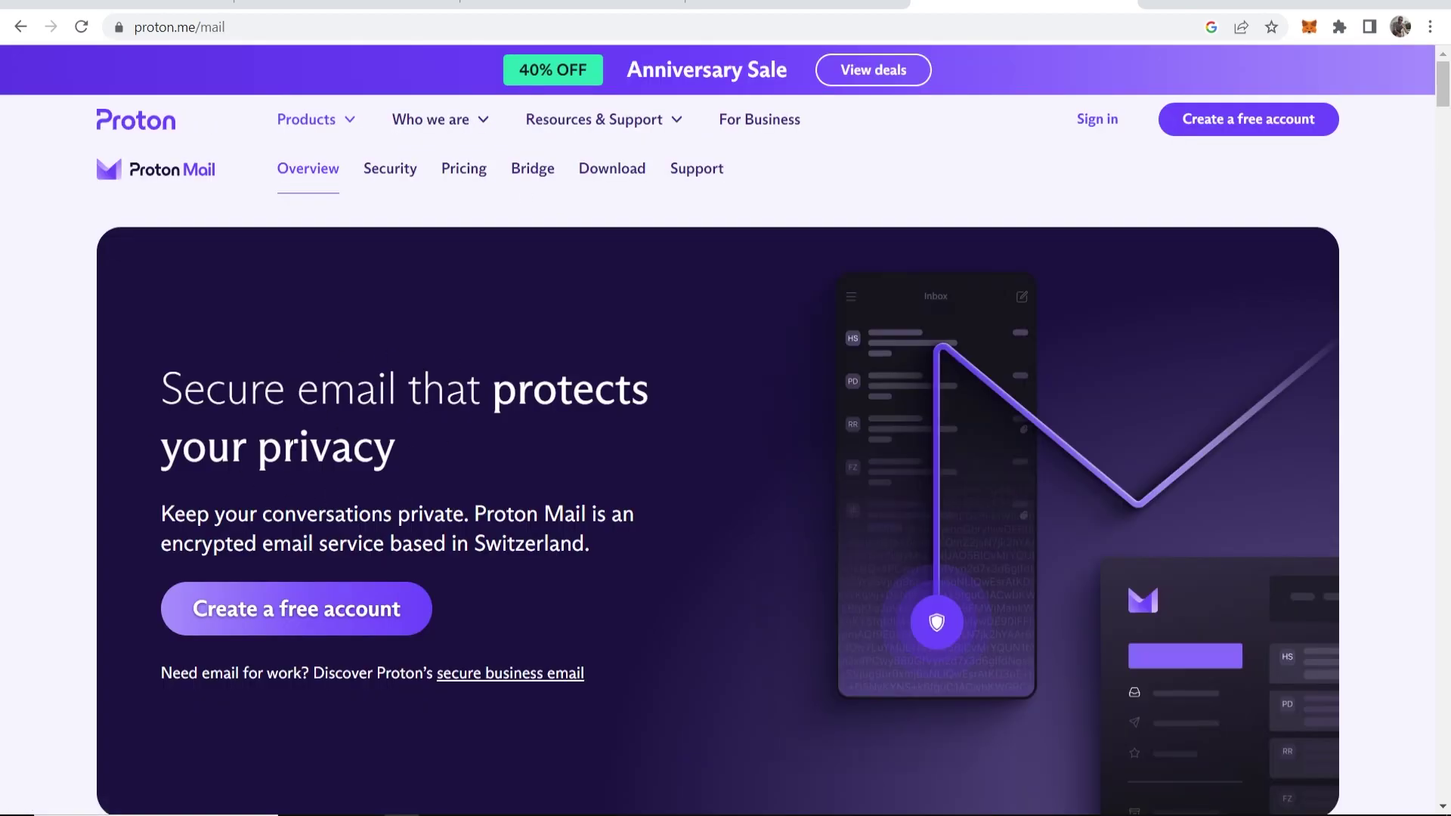
drag(159, 387, 586, 675)
click(586, 675)
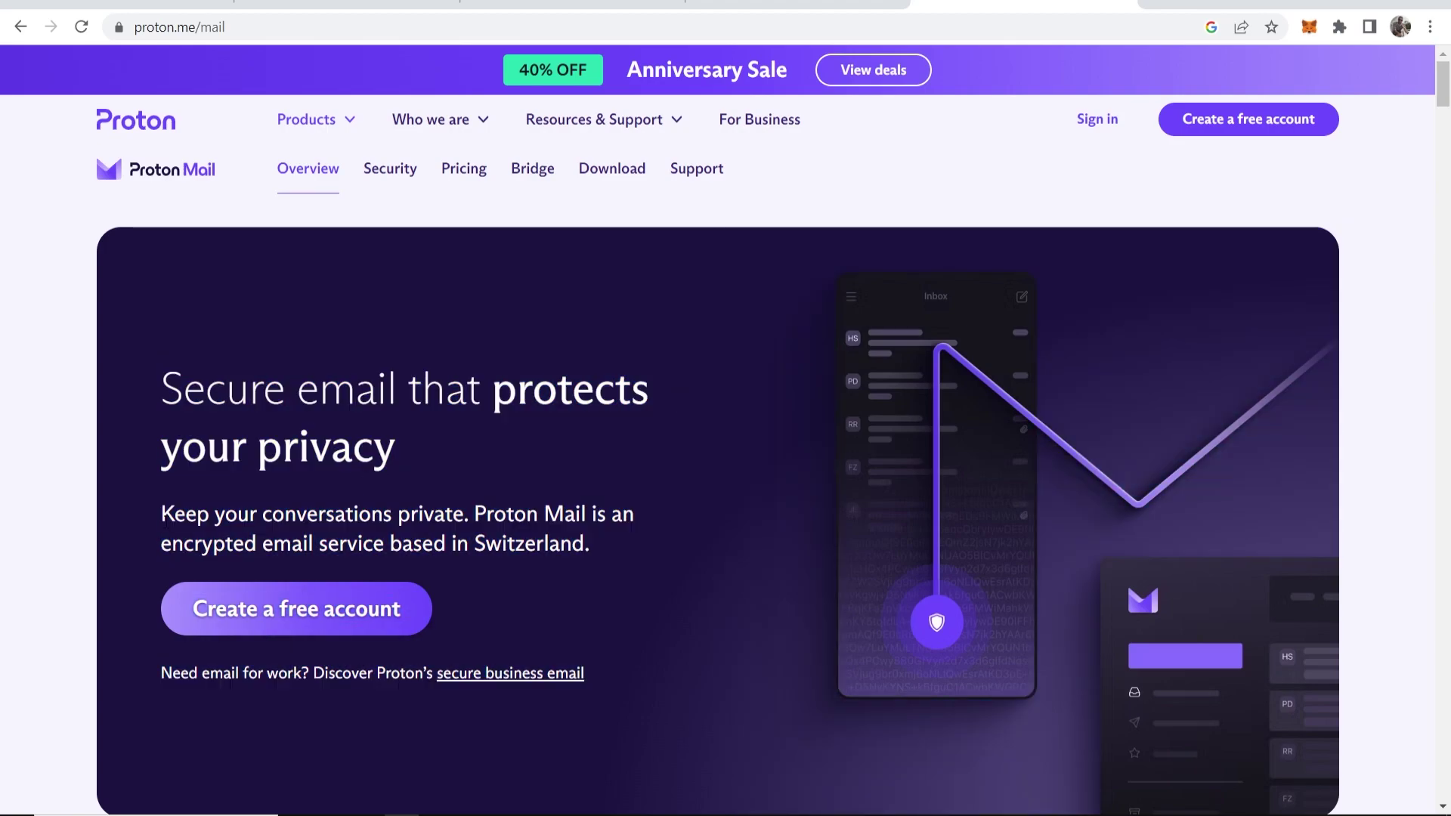
drag(161, 514, 469, 544)
click(479, 511)
drag(590, 544, 476, 543)
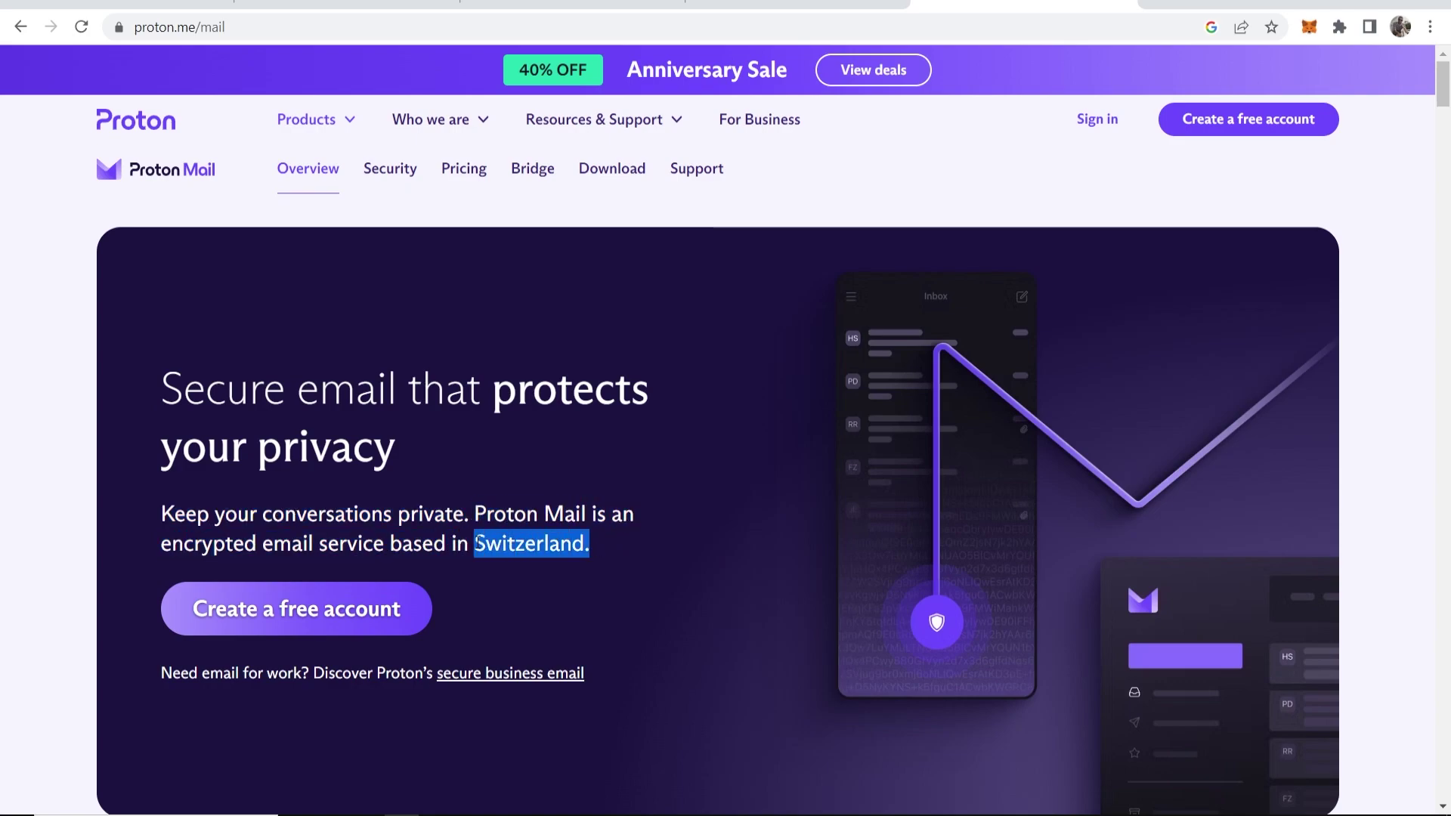
click(482, 442)
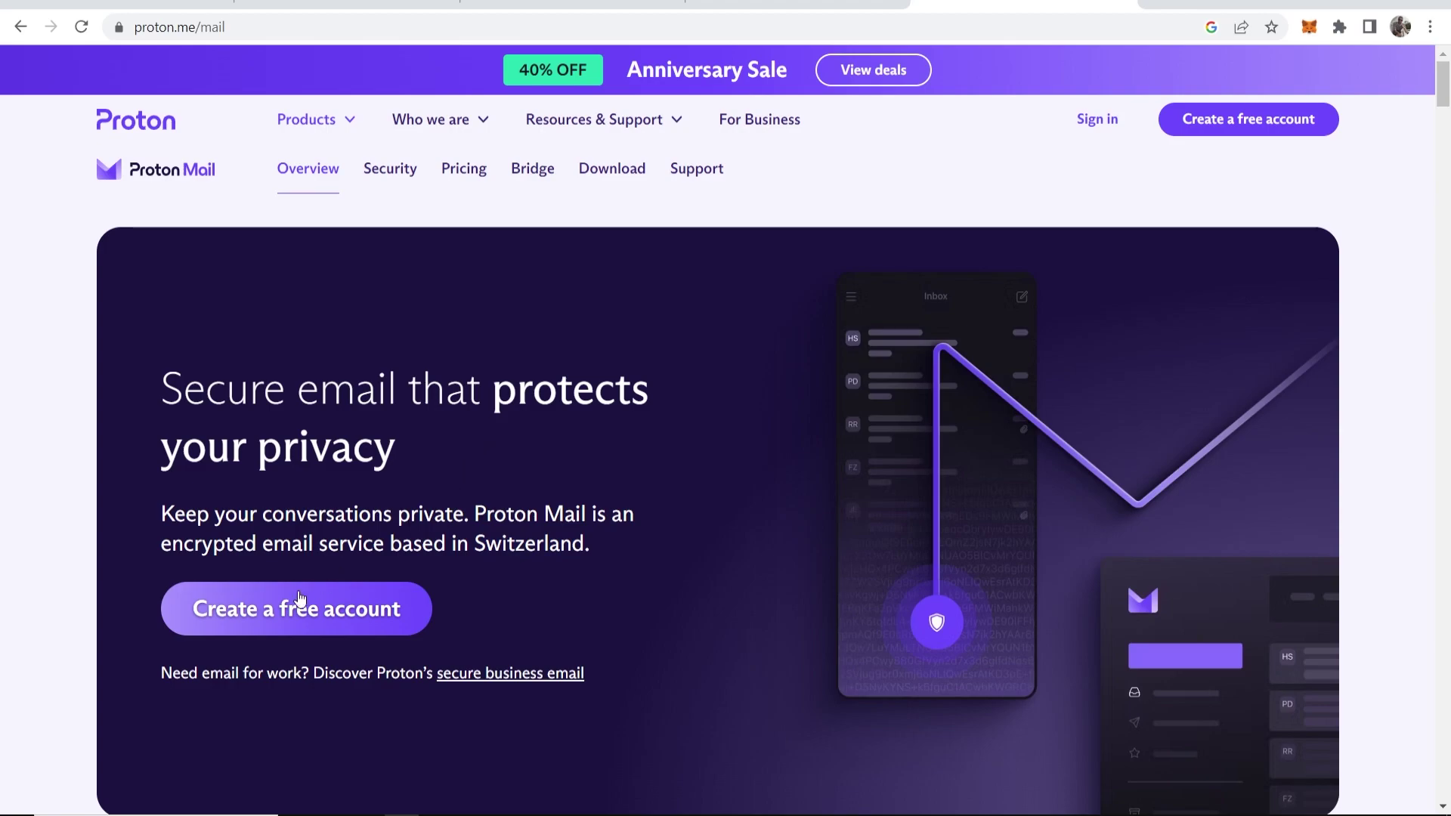
Review the free plan's 1 address and 150 messages/day, then pick 'Get Proton for free'
click(261, 607)
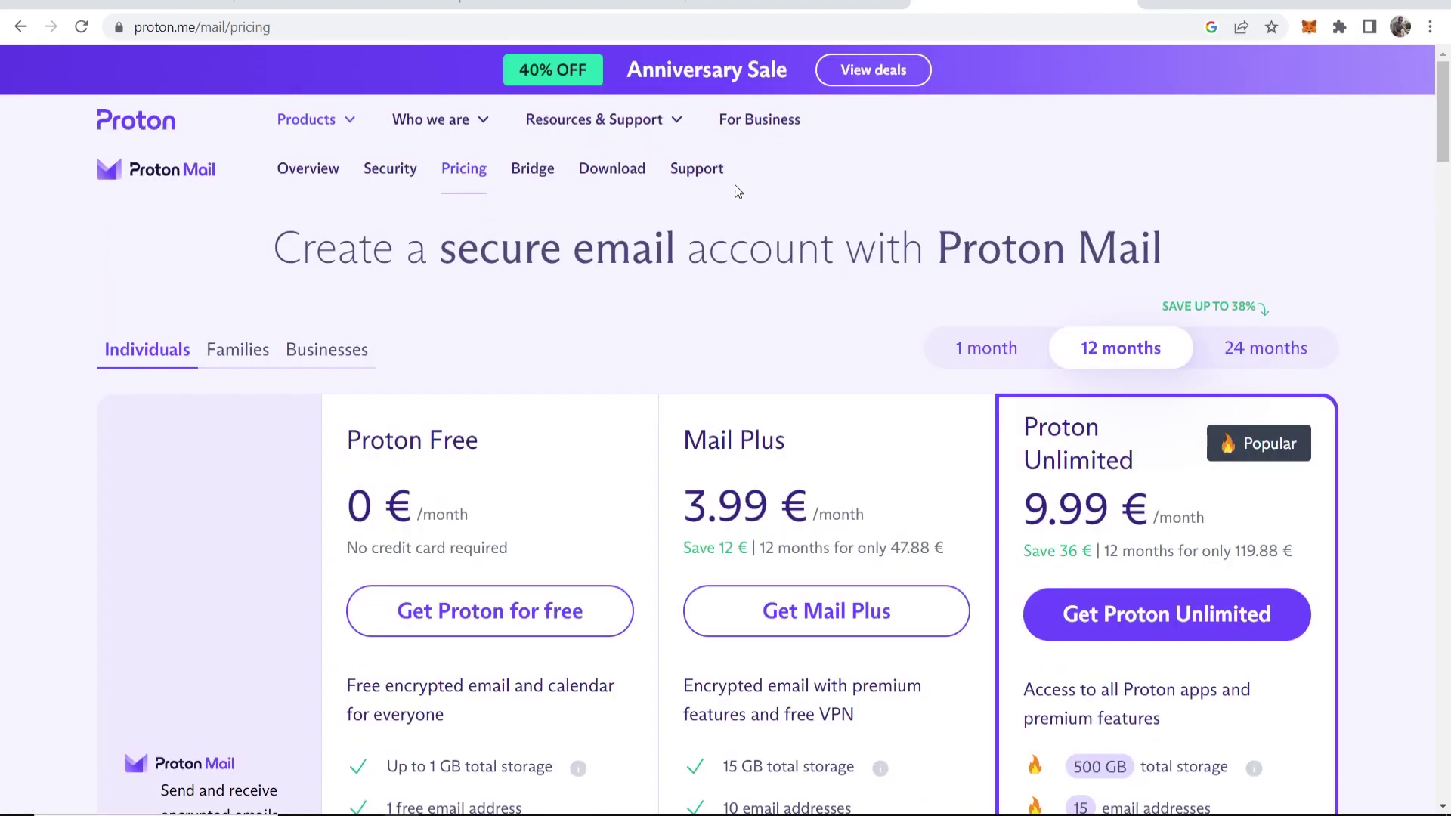
scroll(908, 315, down, 4)
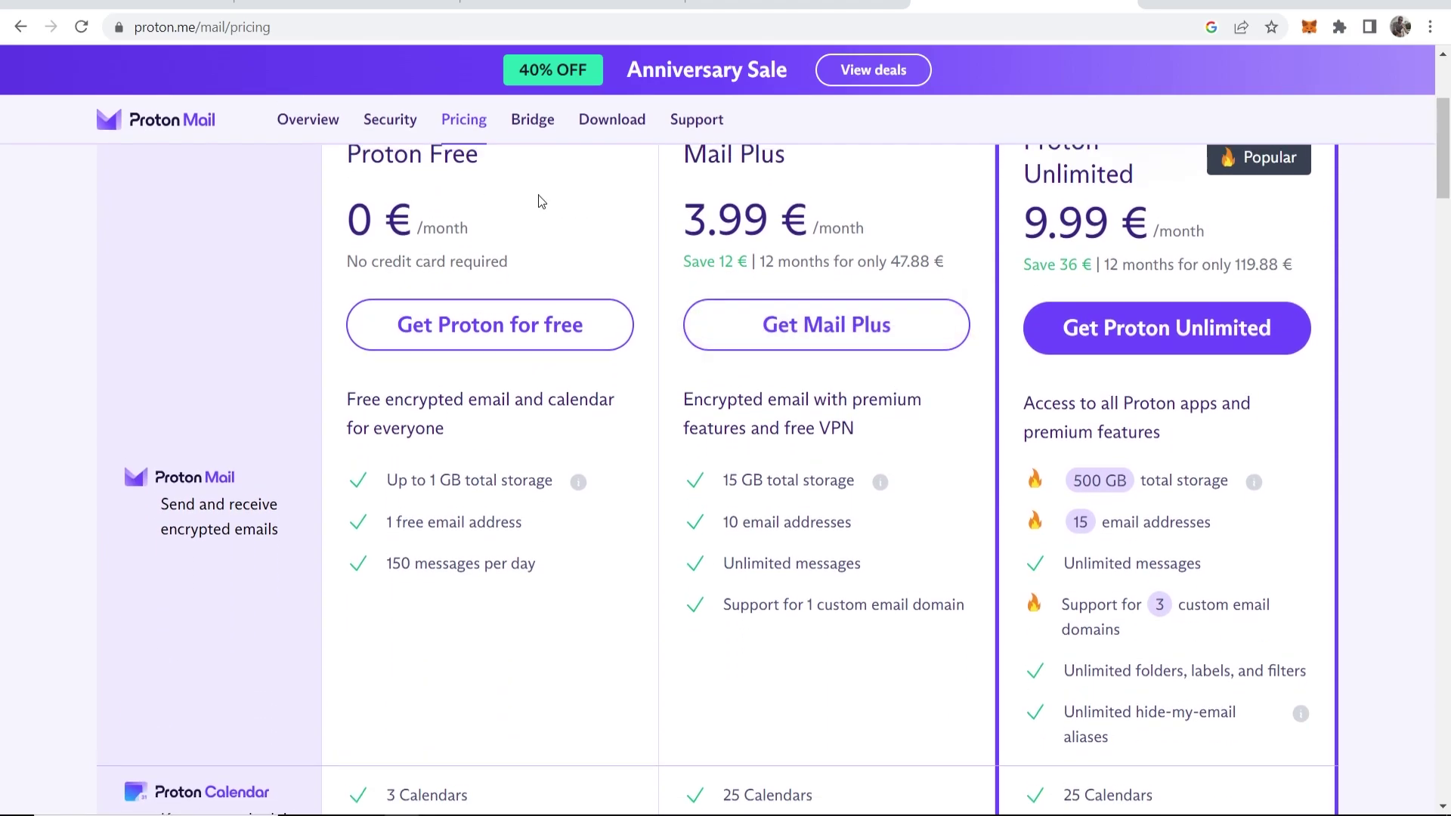
scroll(522, 250, up, 1)
scroll(416, 578, down, 1)
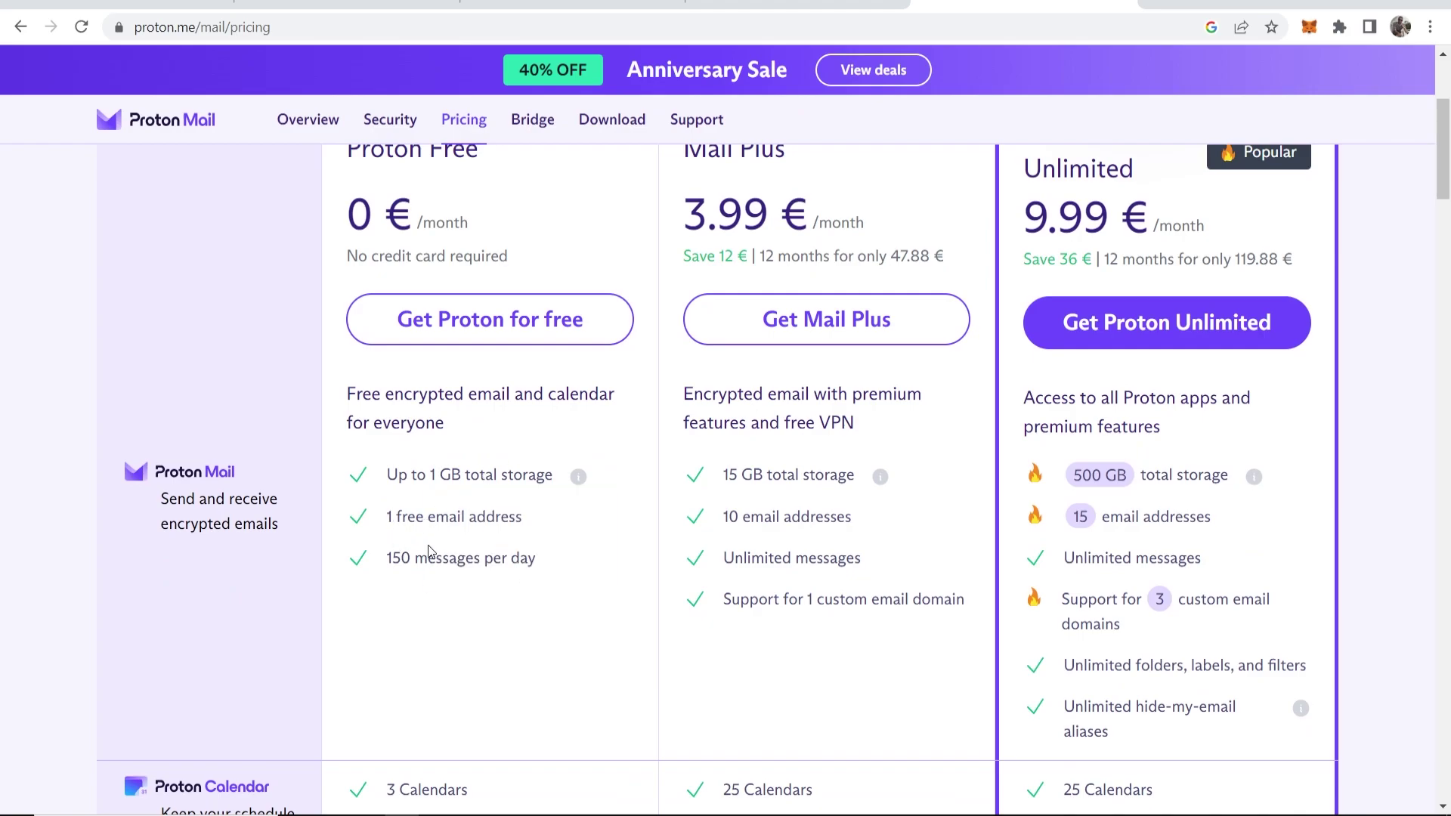
drag(387, 516, 528, 525)
click(396, 551)
drag(386, 555, 536, 564)
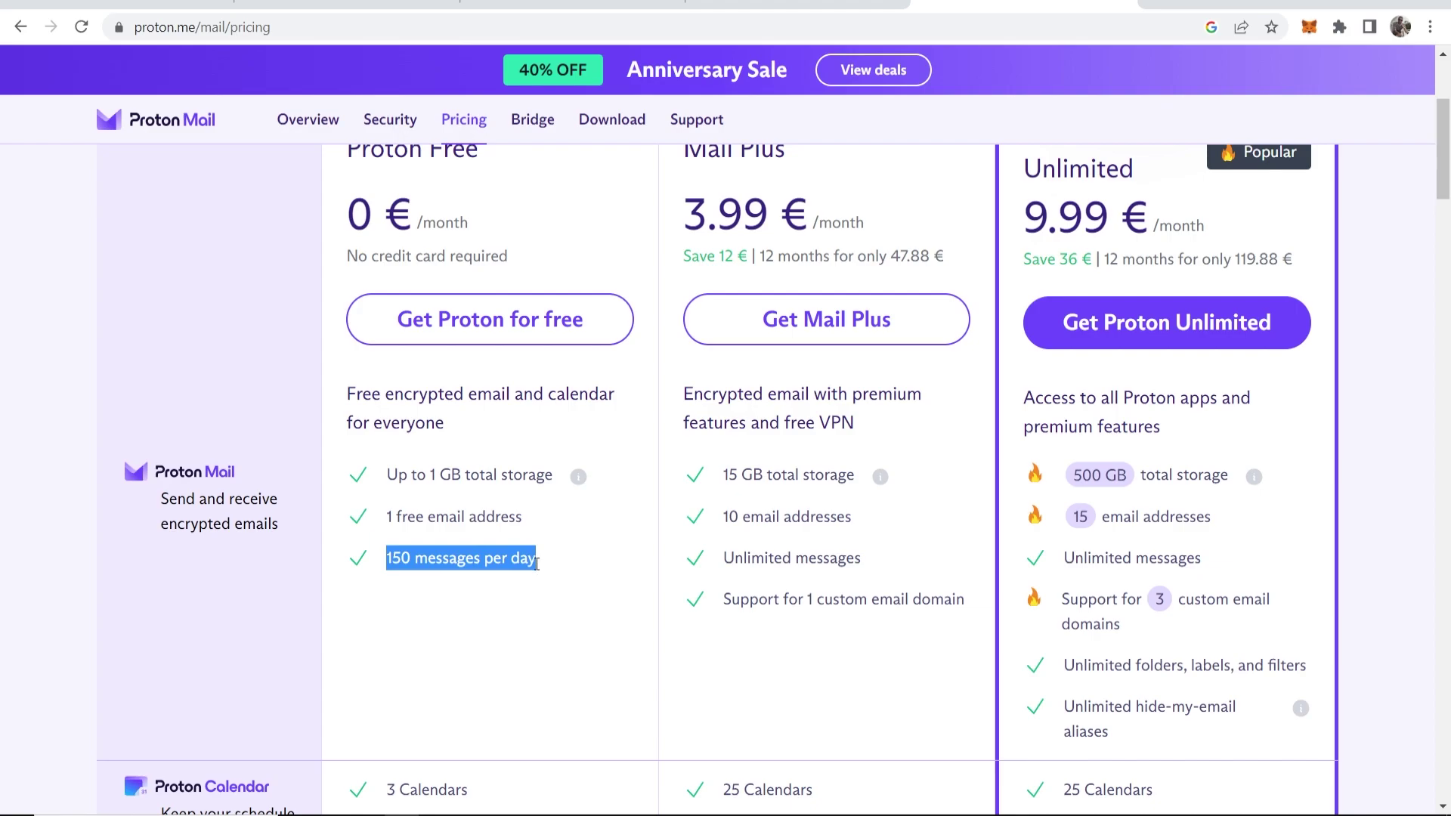
click(557, 568)
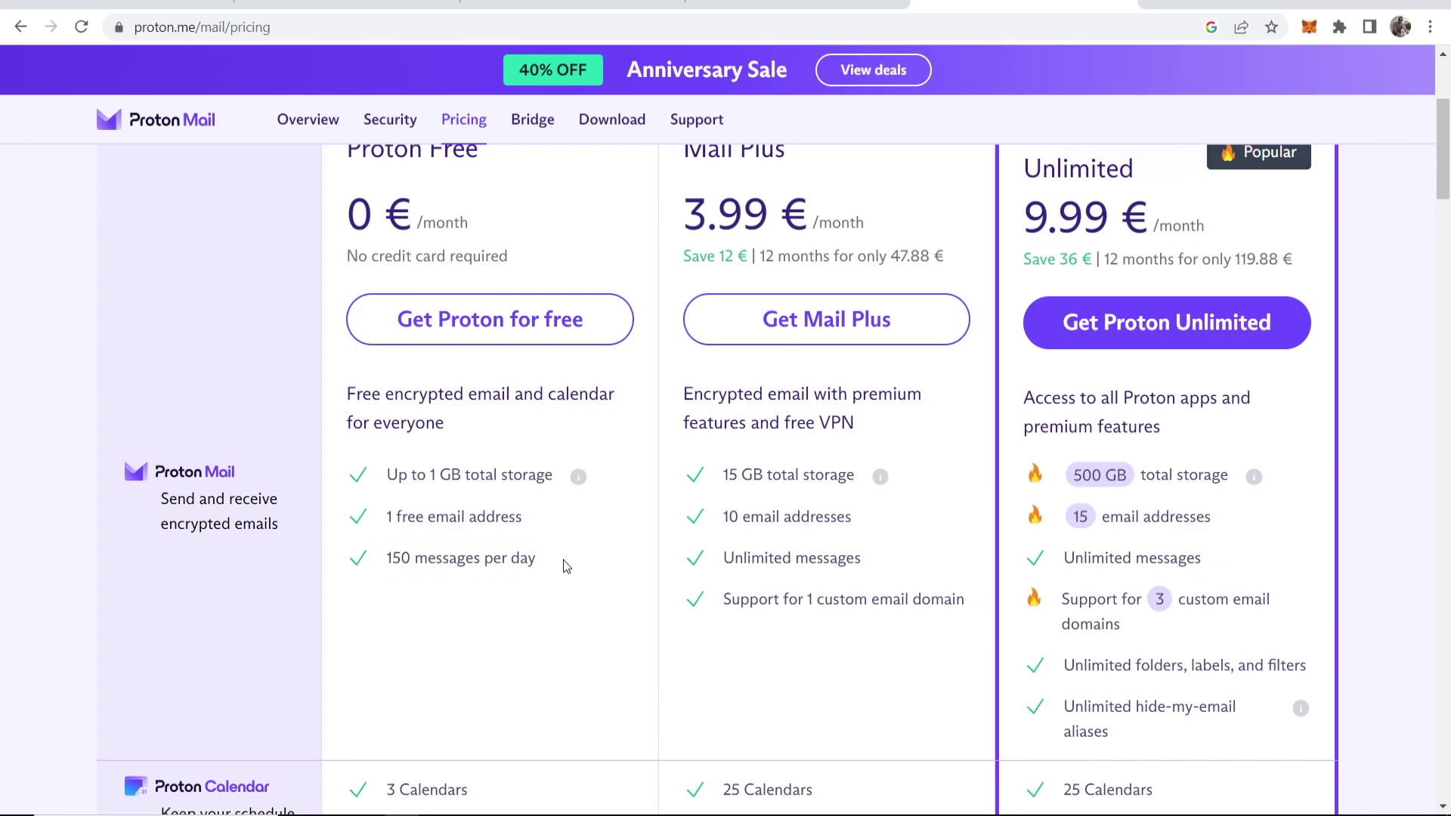
click(470, 323)
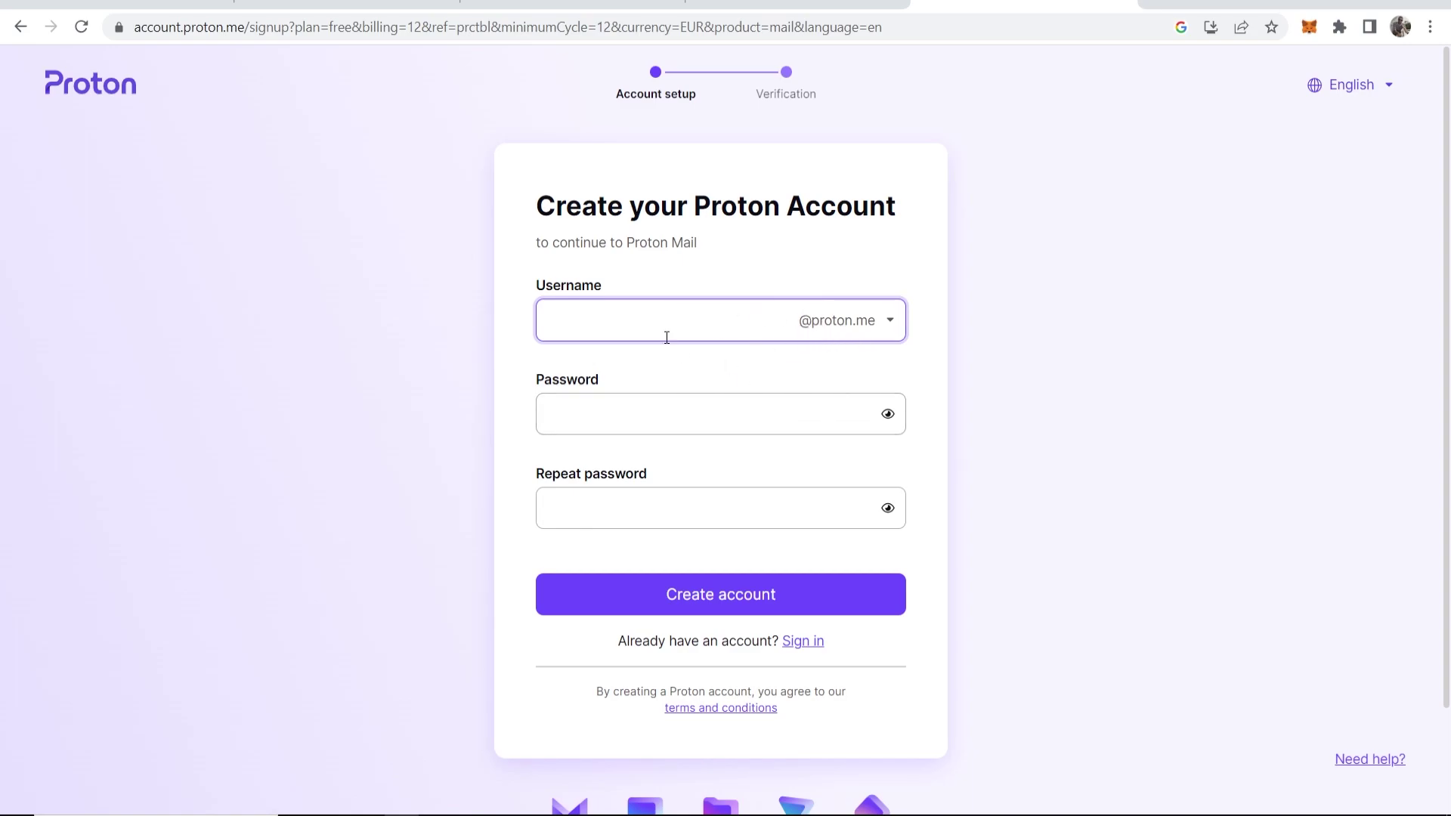
click(880, 332)
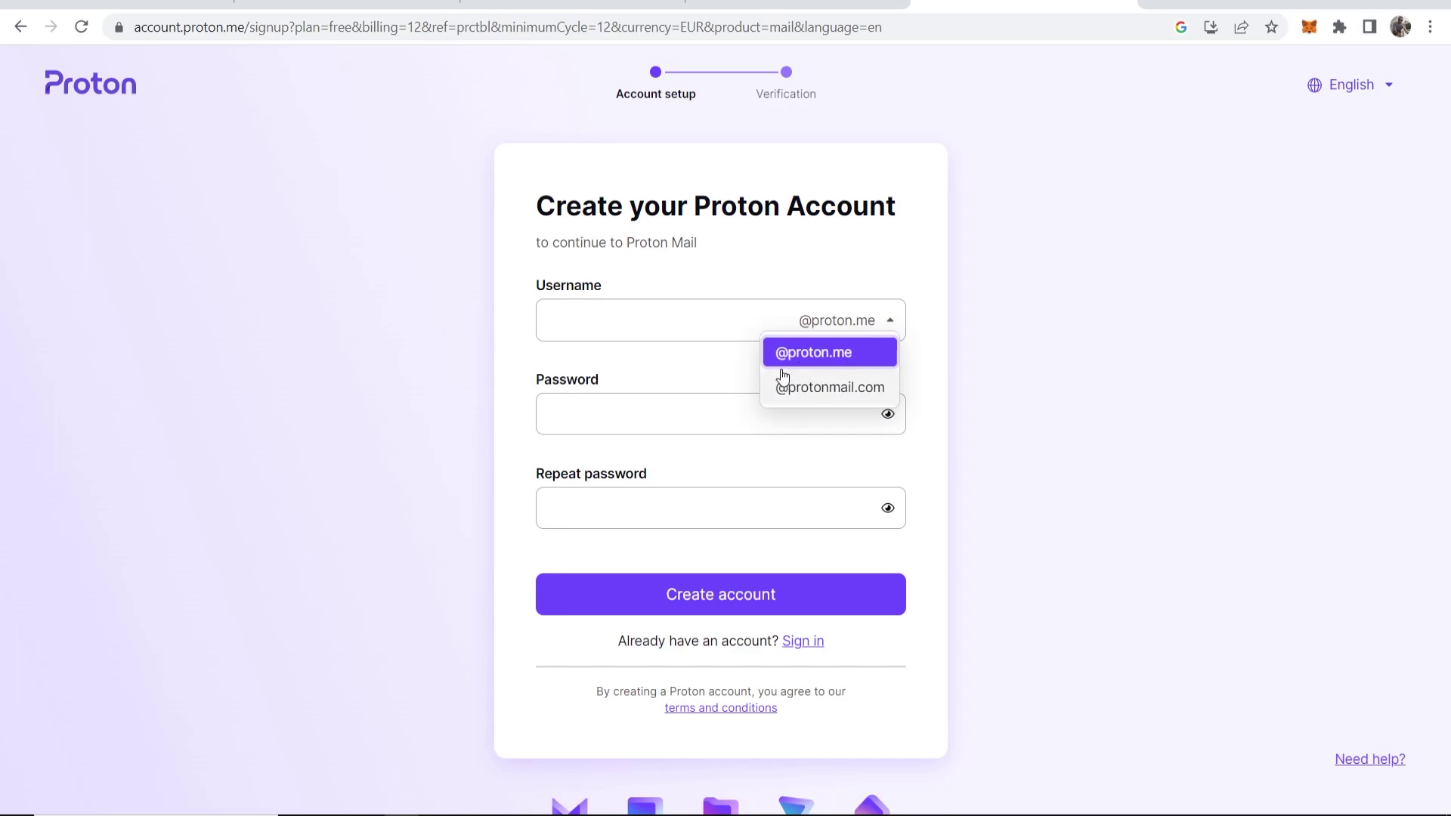
click(816, 386)
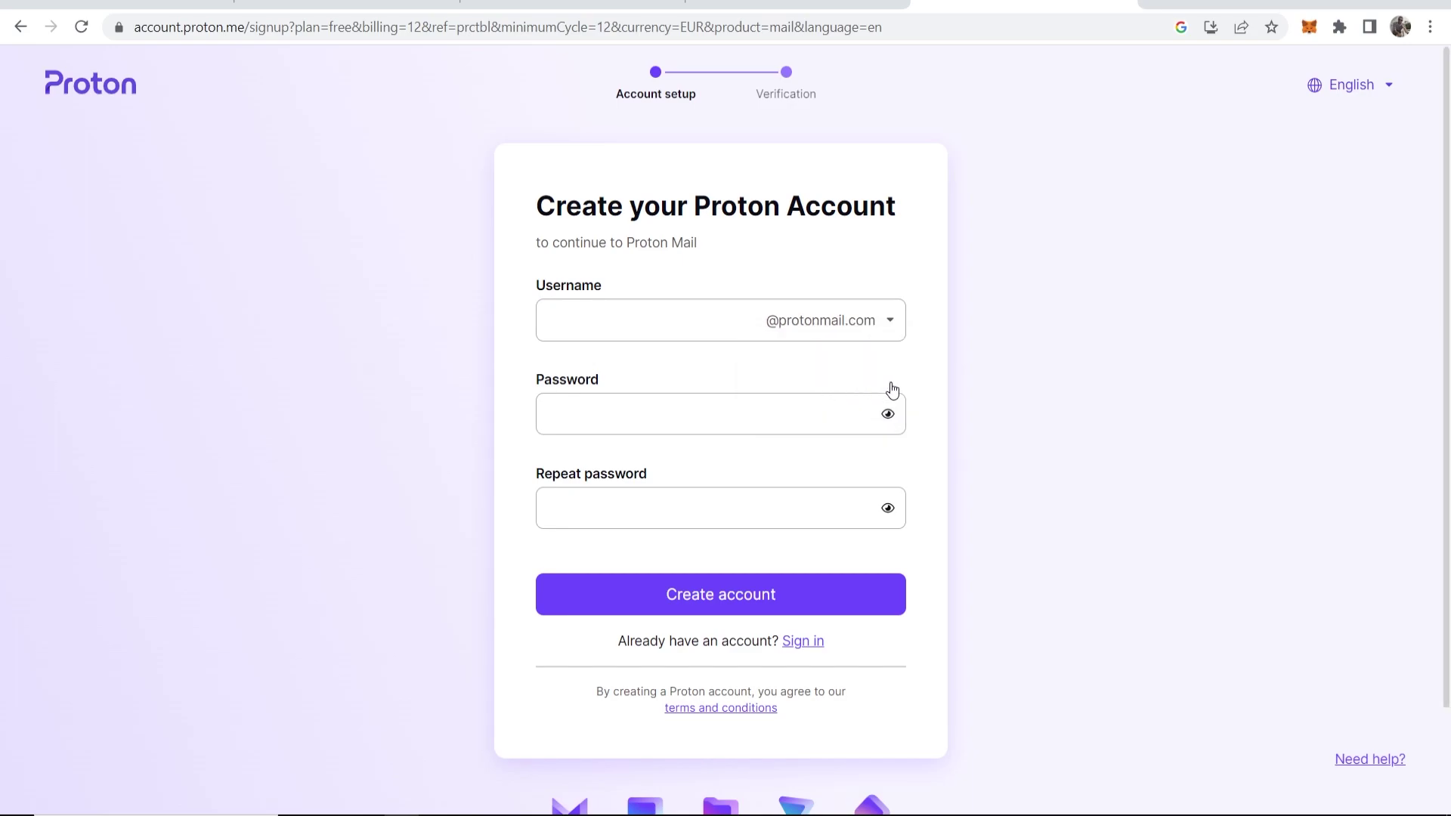
click(601, 315)
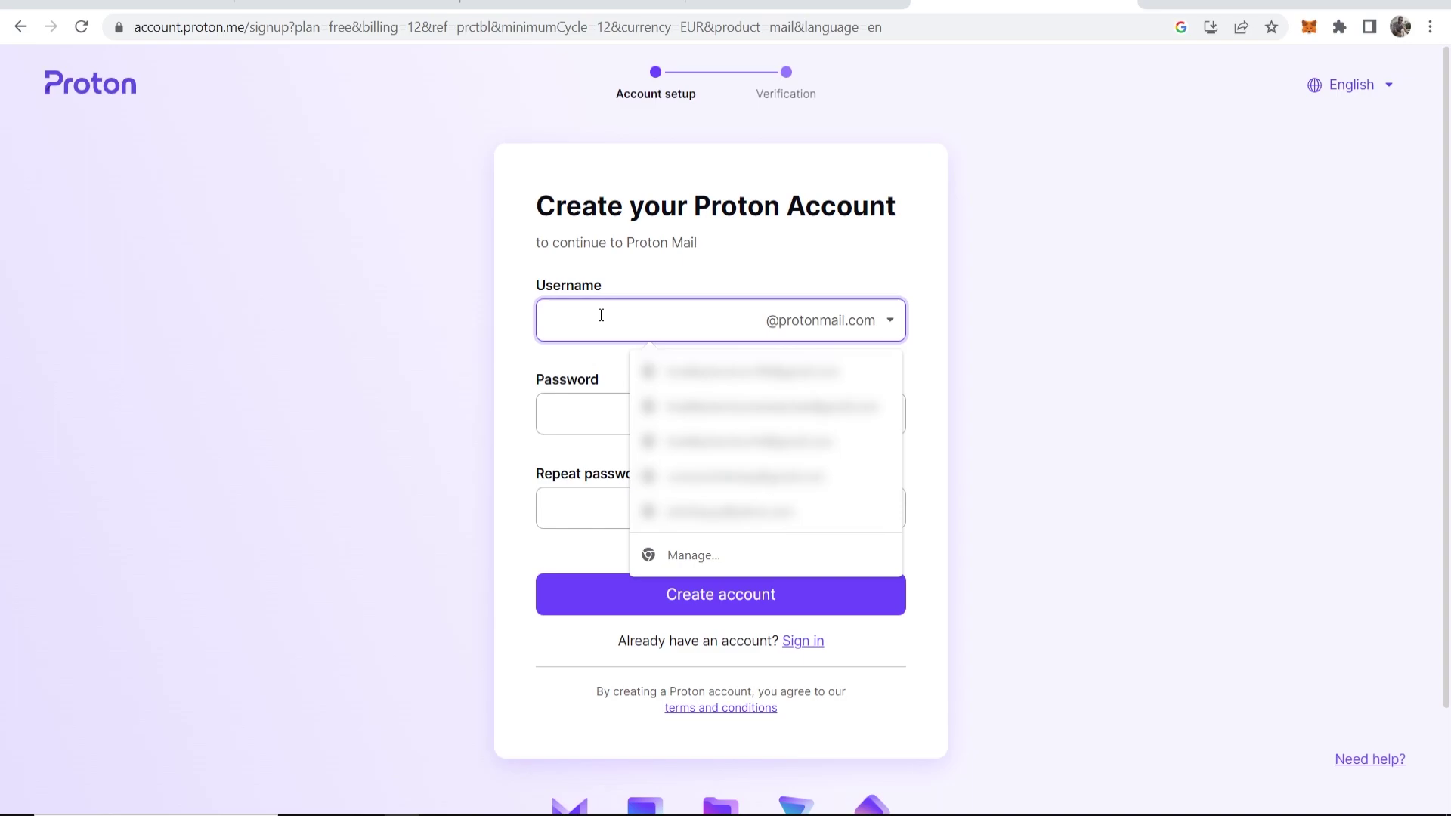
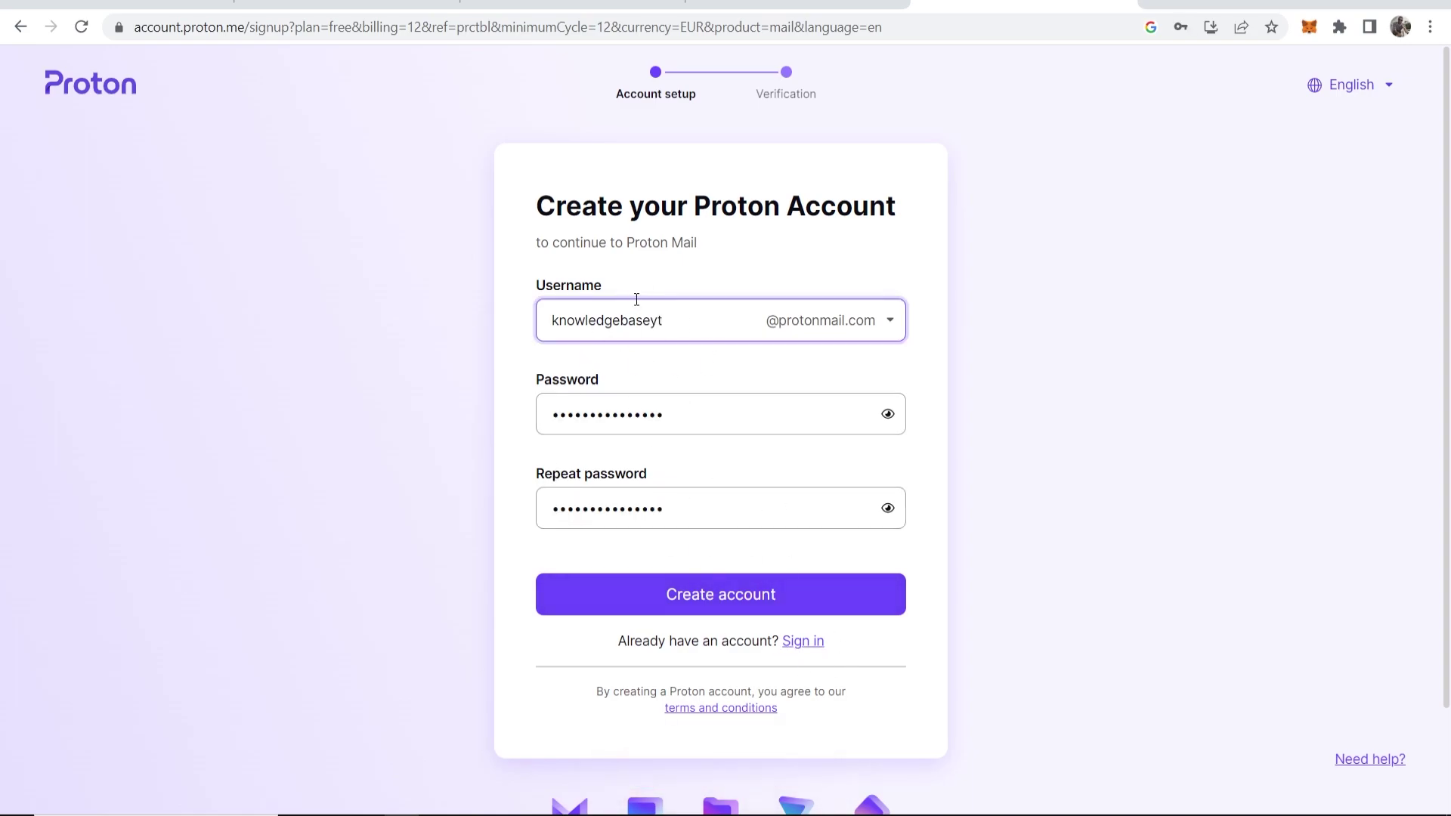
click(716, 602)
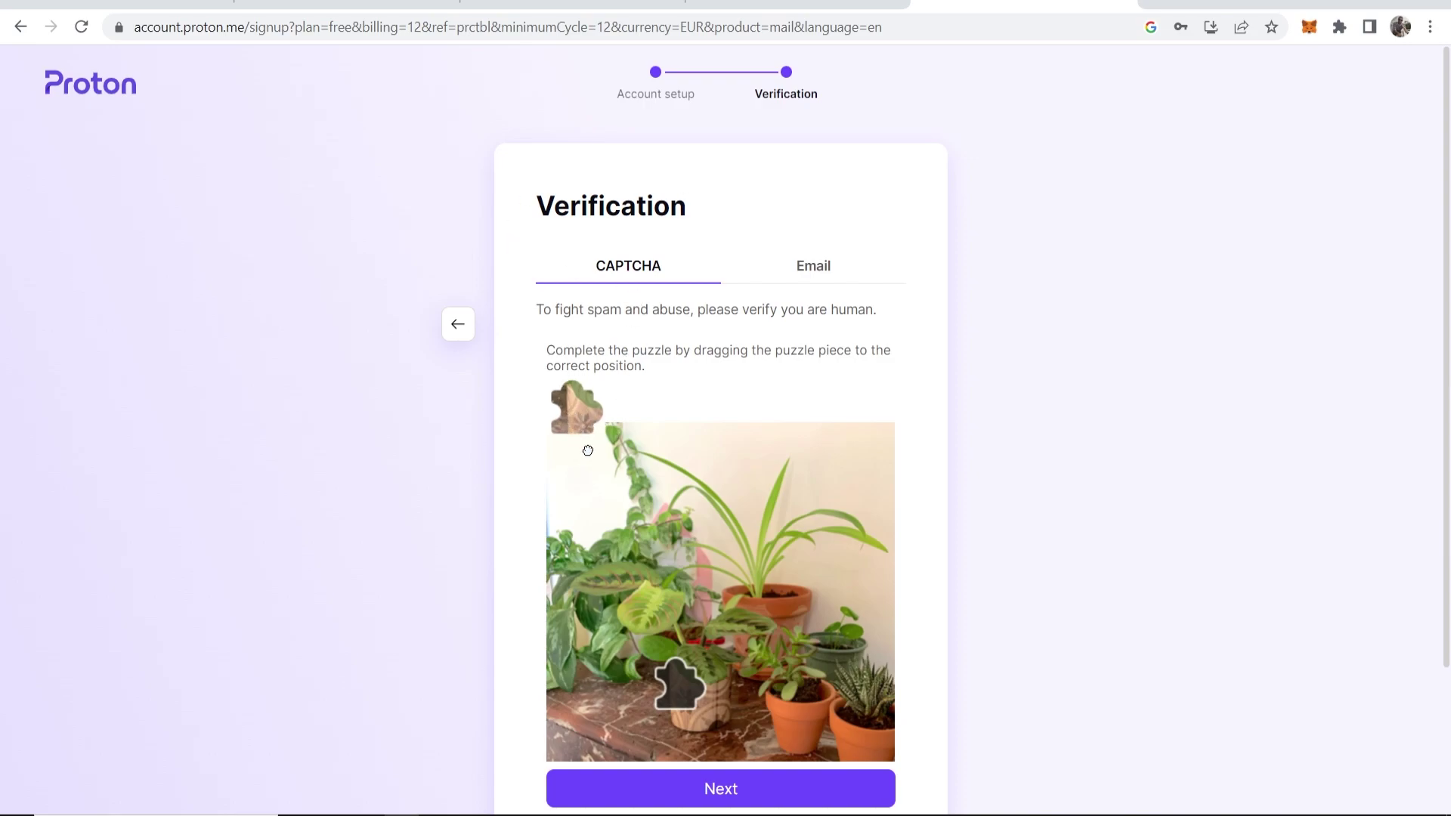
Drag the puzzle piece into its matching slot and submit the CAPTCHA
drag(576, 412, 674, 705)
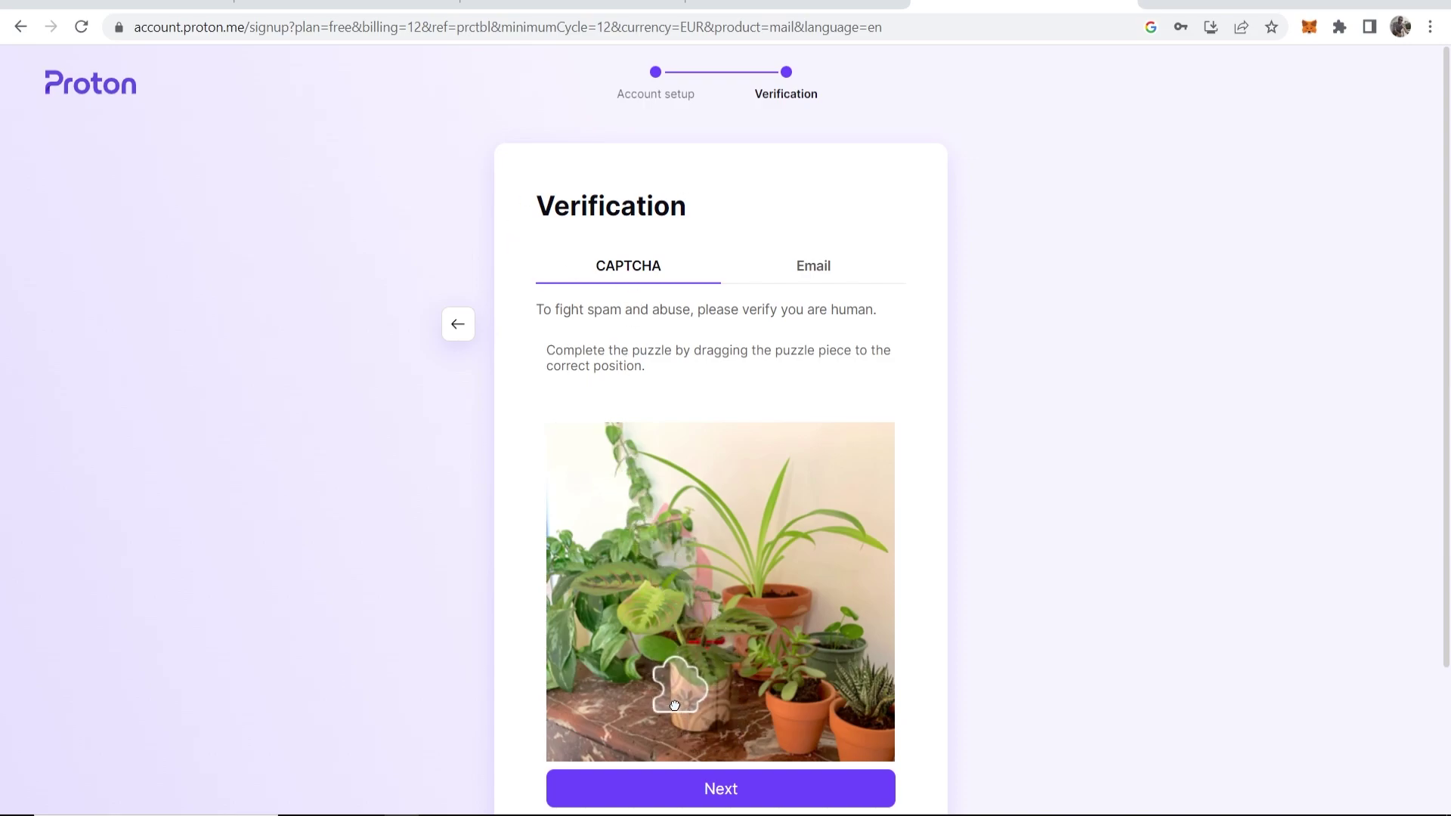
click(771, 786)
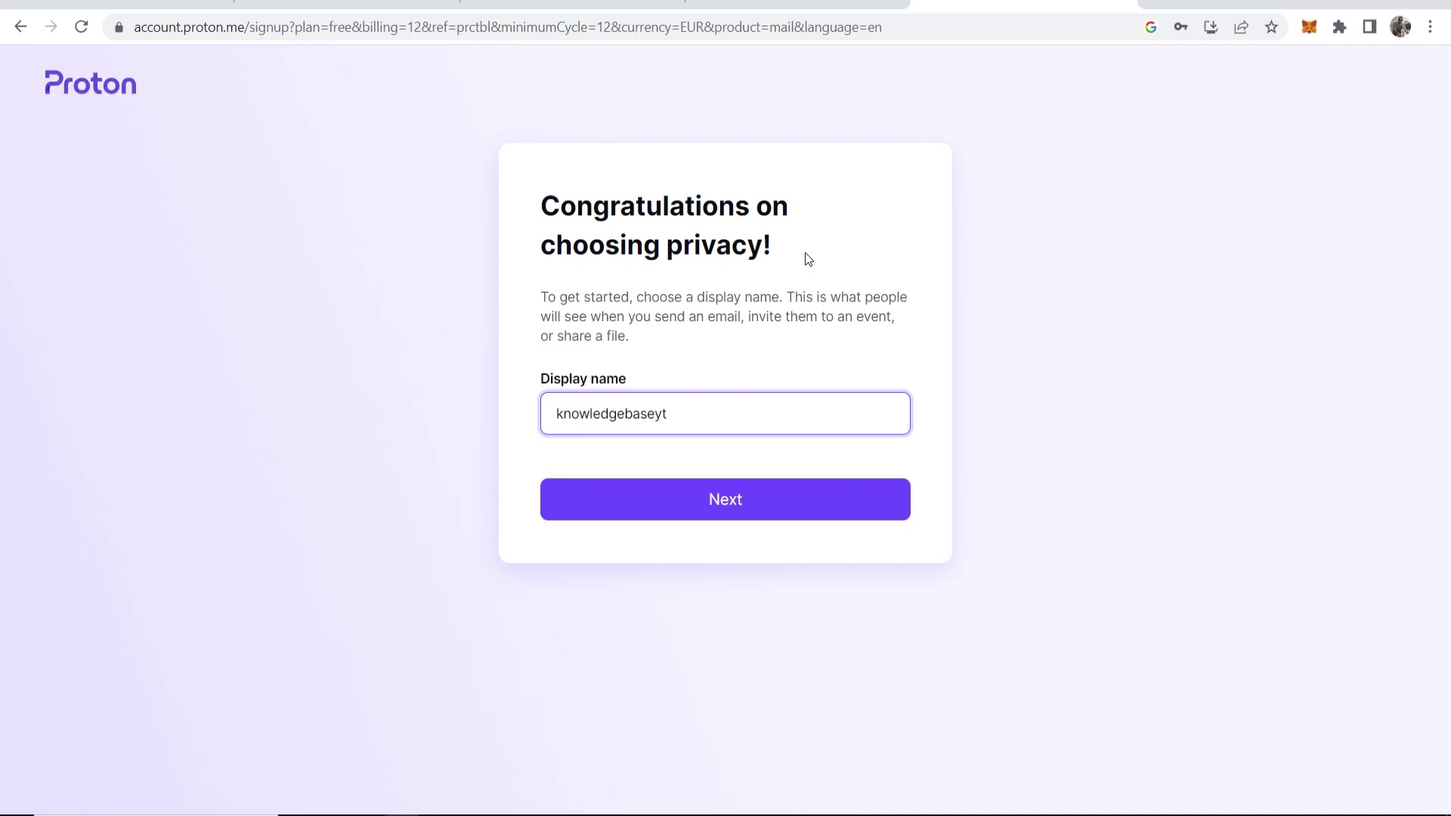
Select the suggested display name and overwrite it with 'KnowledgeBase'
drag(716, 423, 513, 413)
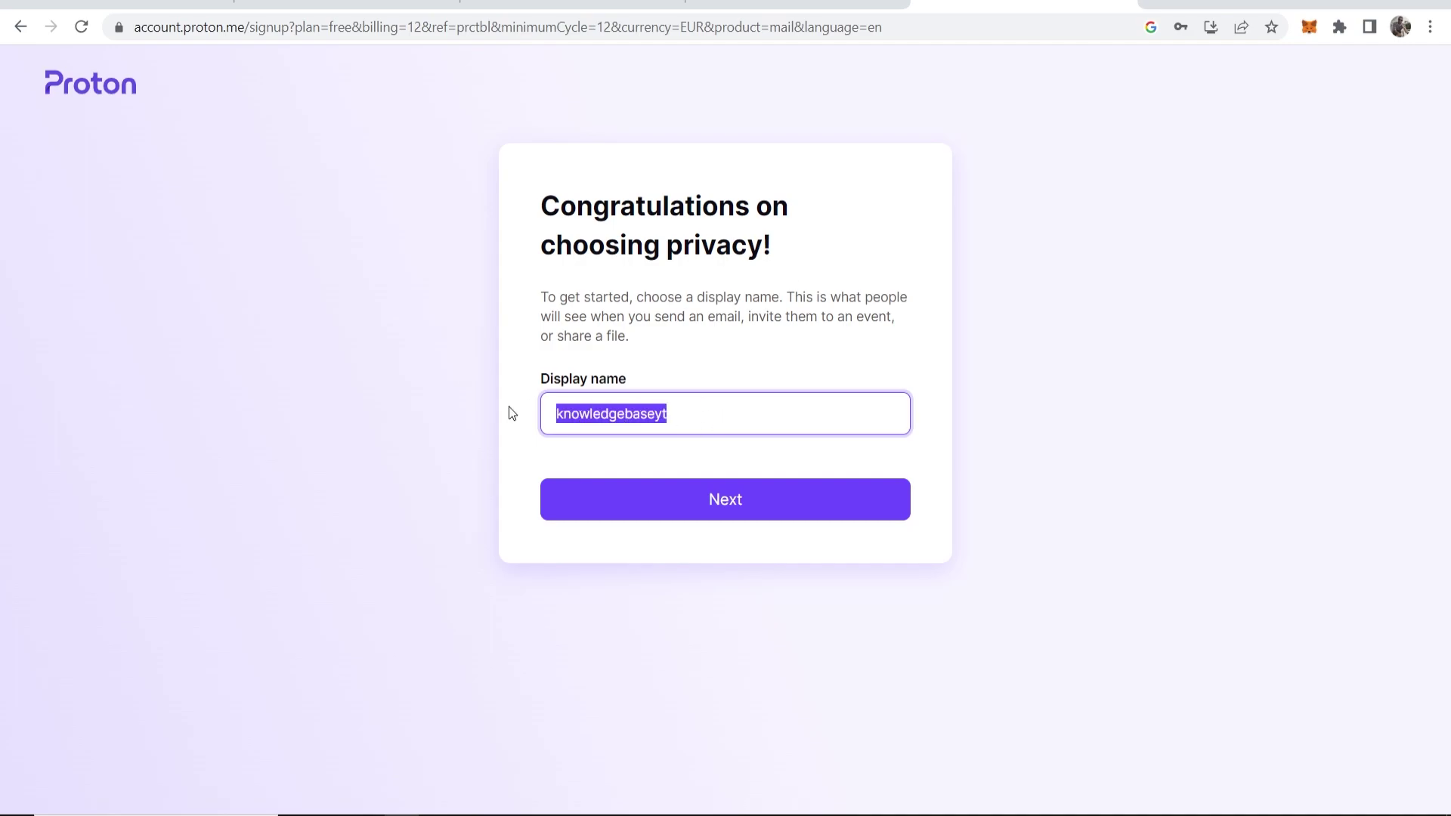
text(K)
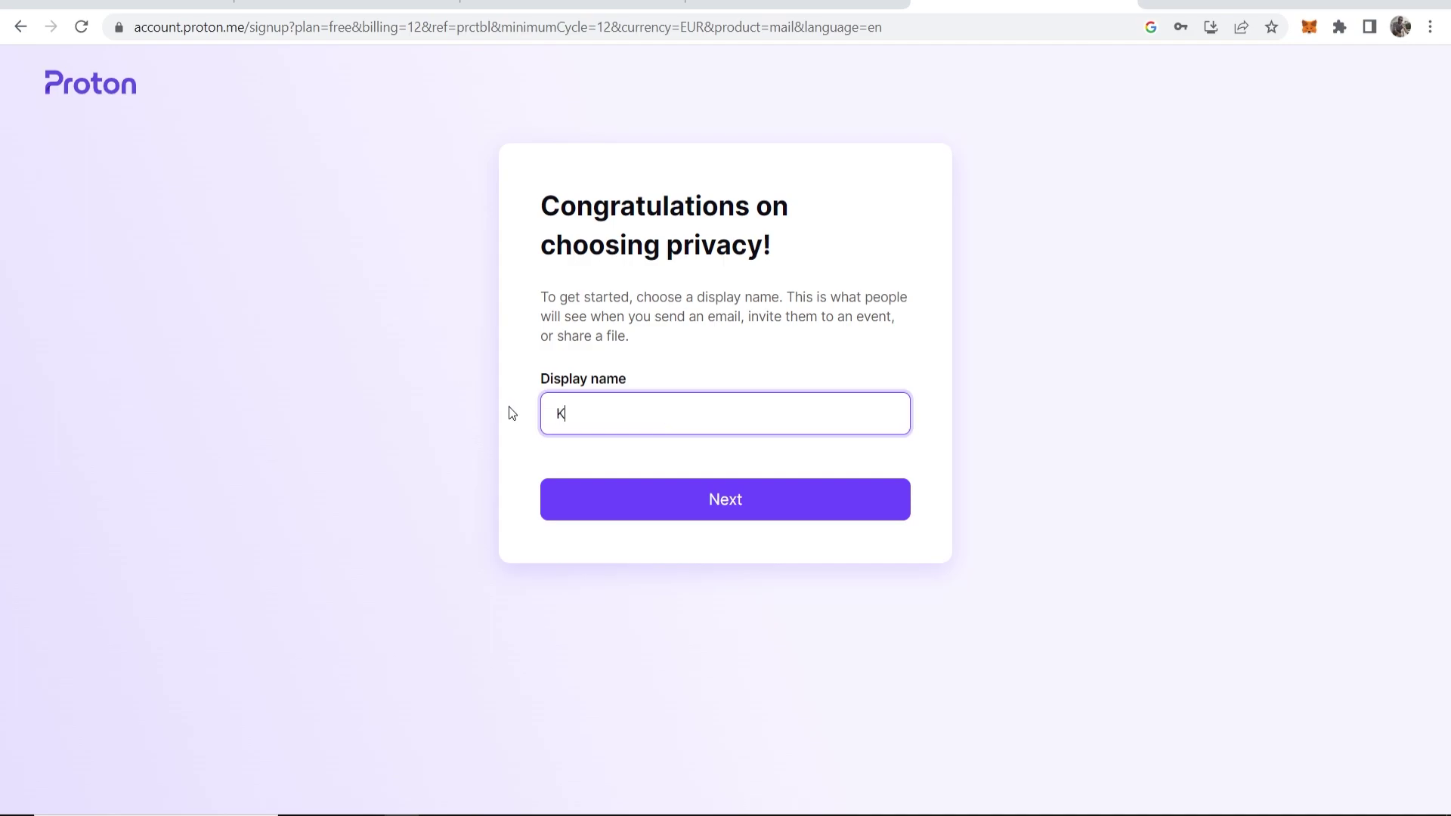
text(nowledgeBase)
Confirm the display name and get past the recovery-details prompt
click(759, 502)
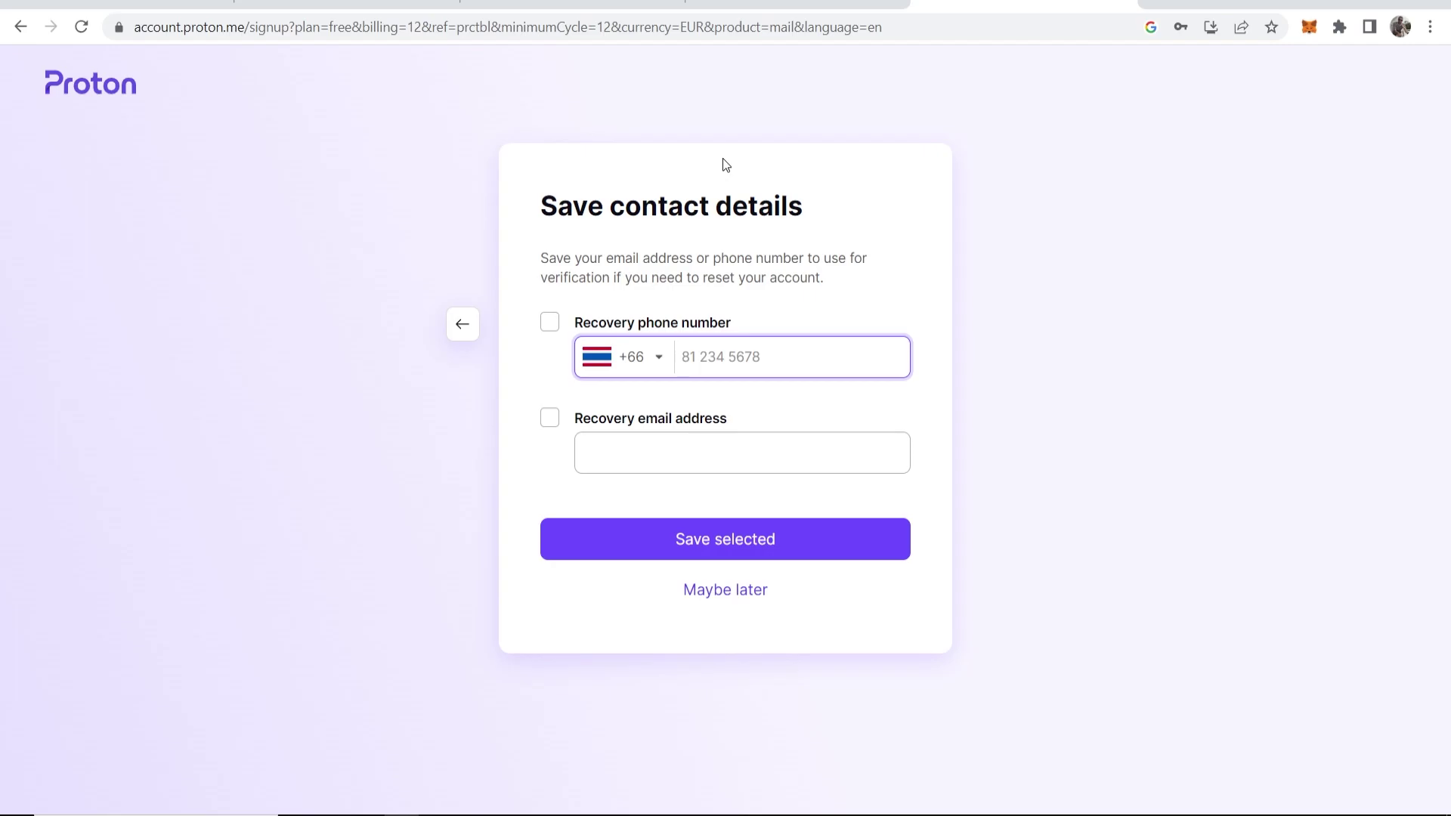
click(733, 586)
click(735, 528)
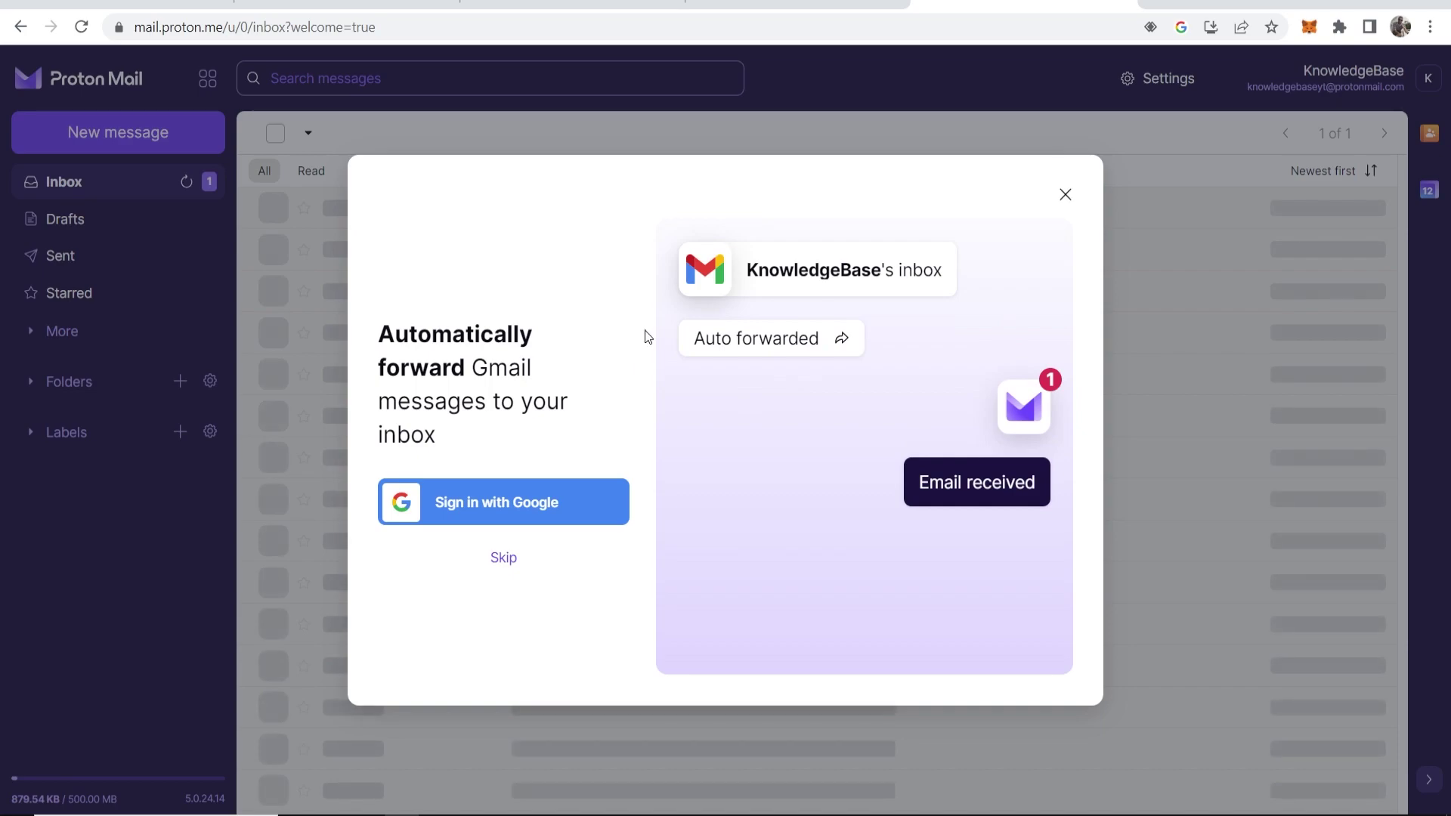
drag(538, 346, 387, 346)
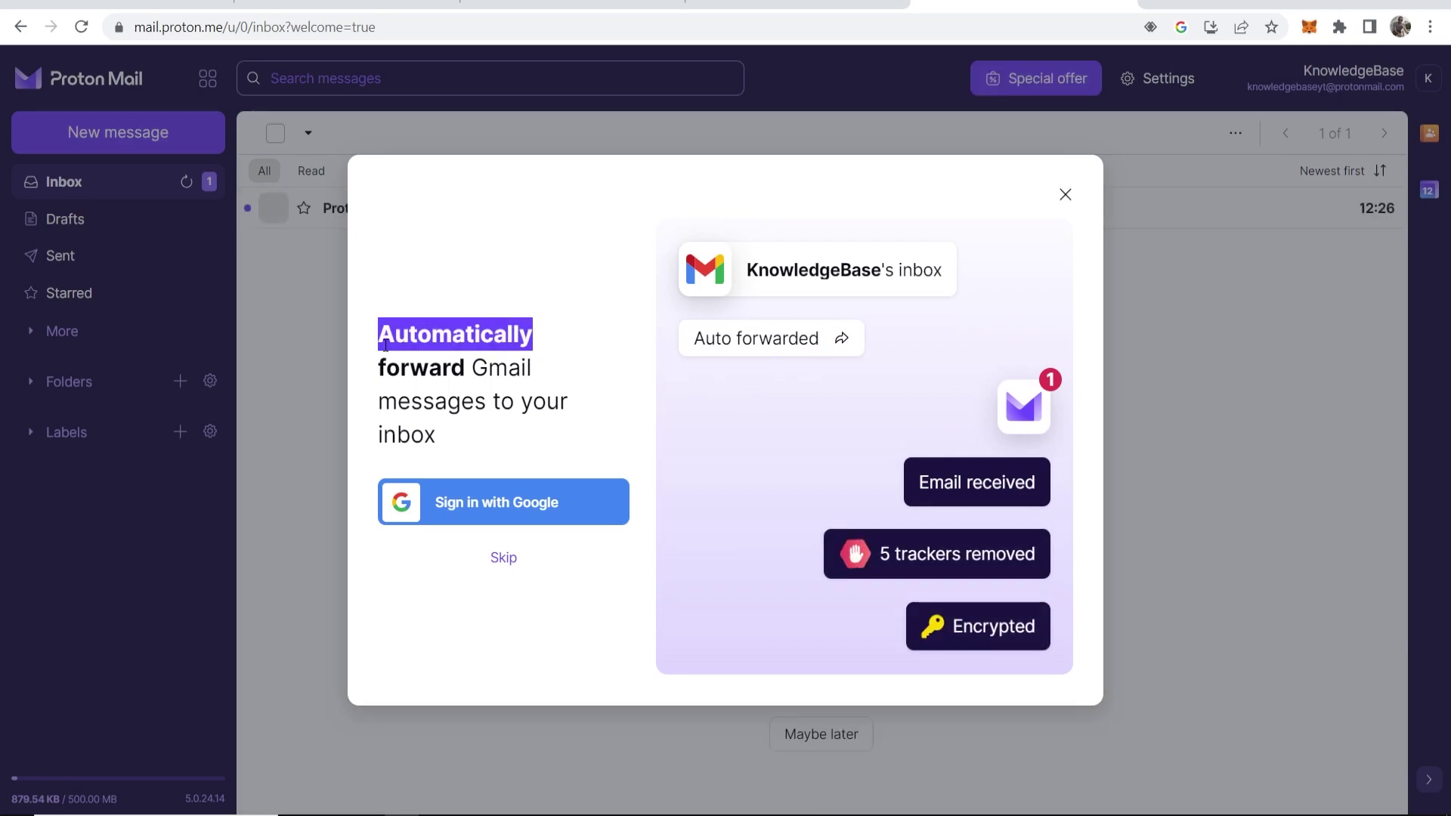
click(527, 401)
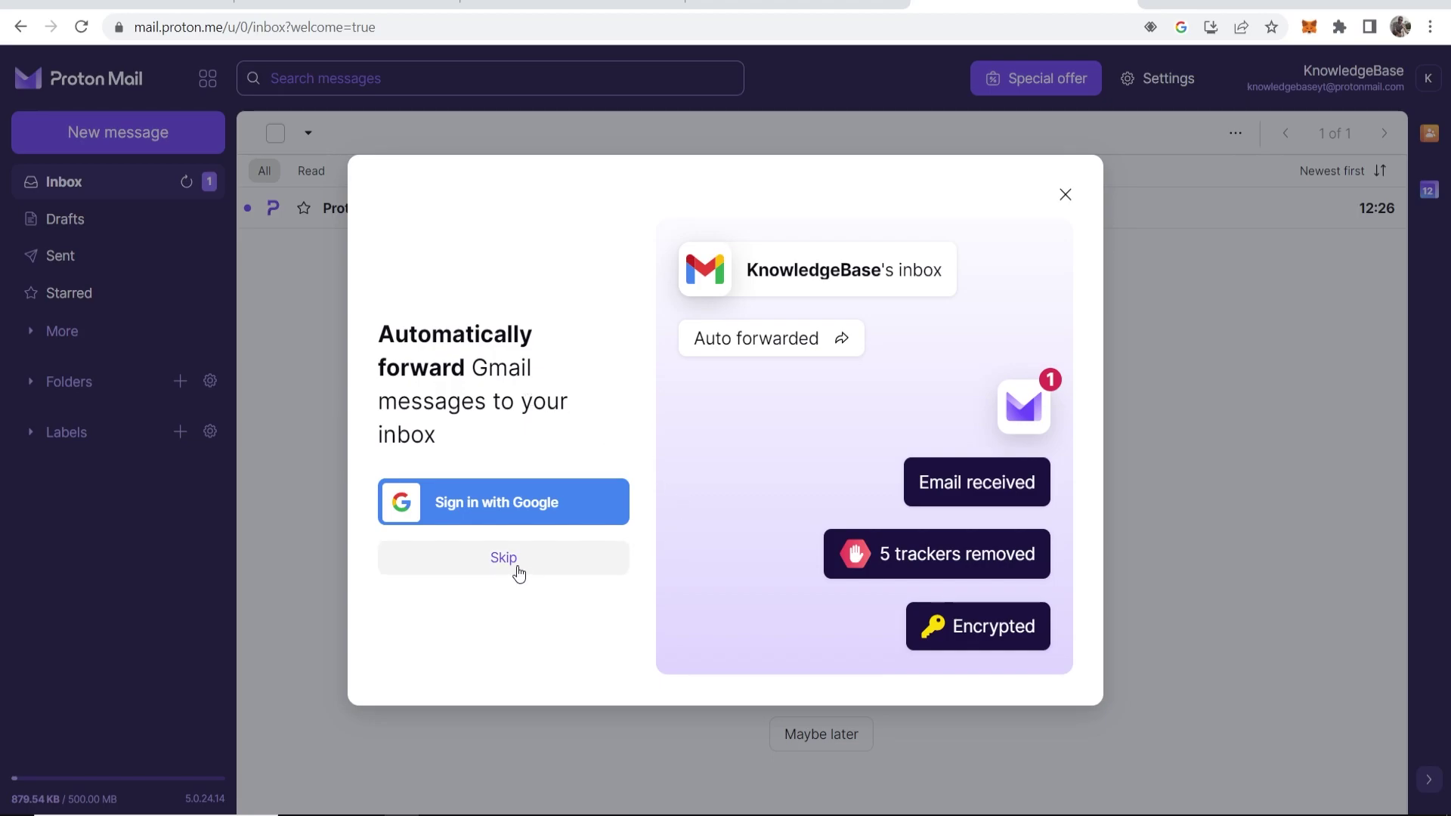
Skip Gmail forwarding, choose the Carbon theme, finish onboarding, and close the sale offer
click(518, 561)
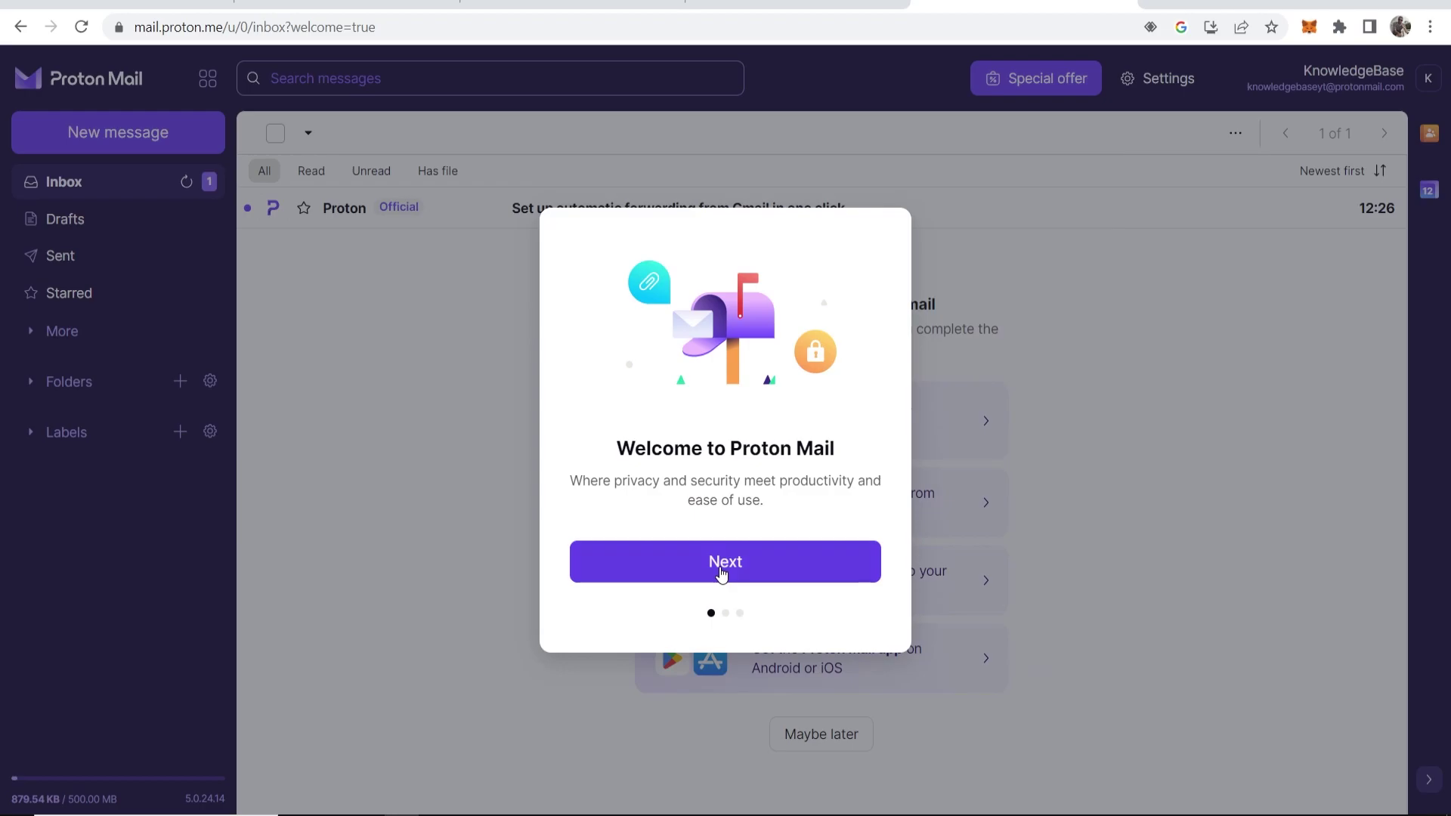
click(718, 570)
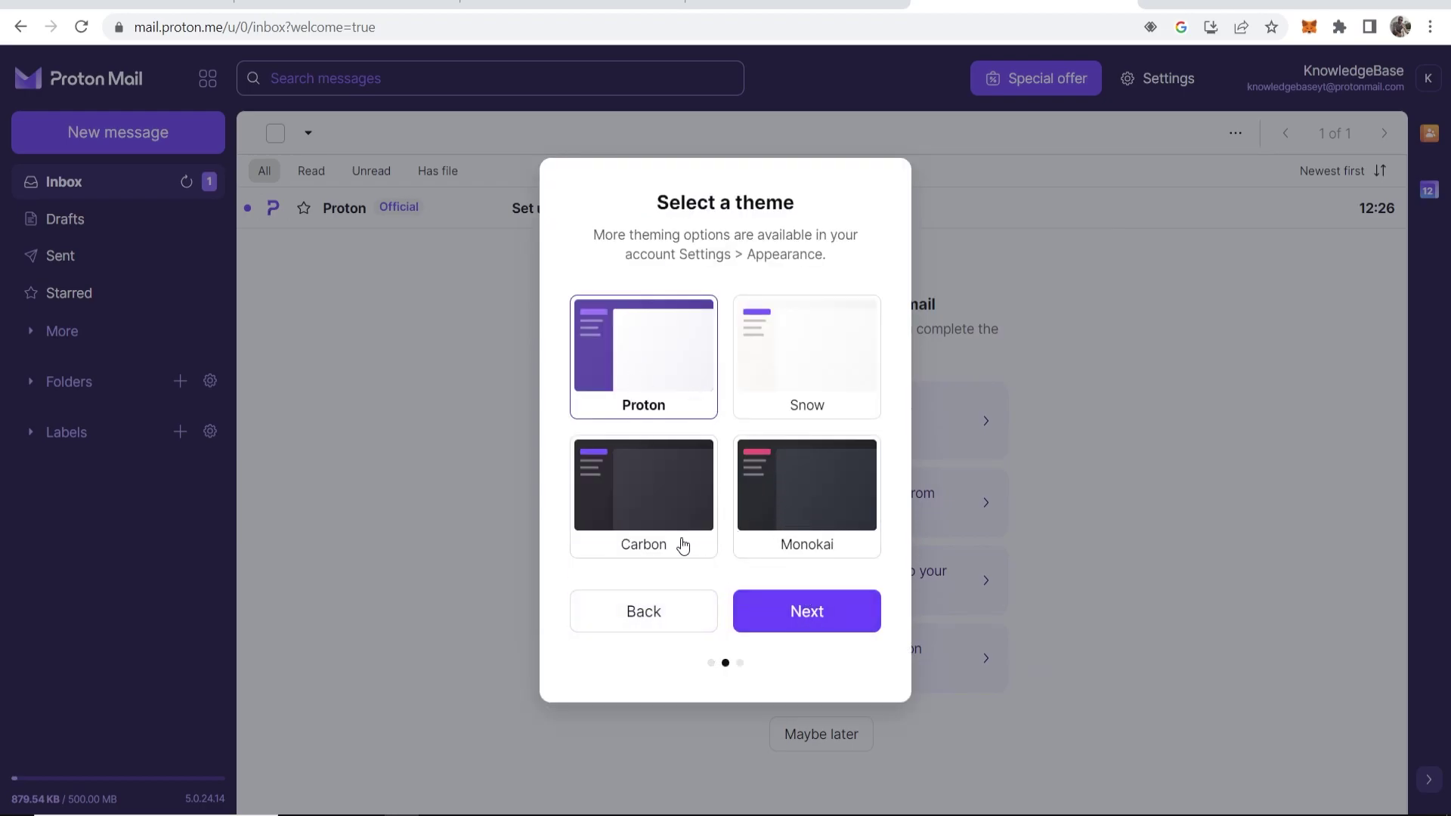
click(686, 503)
click(827, 616)
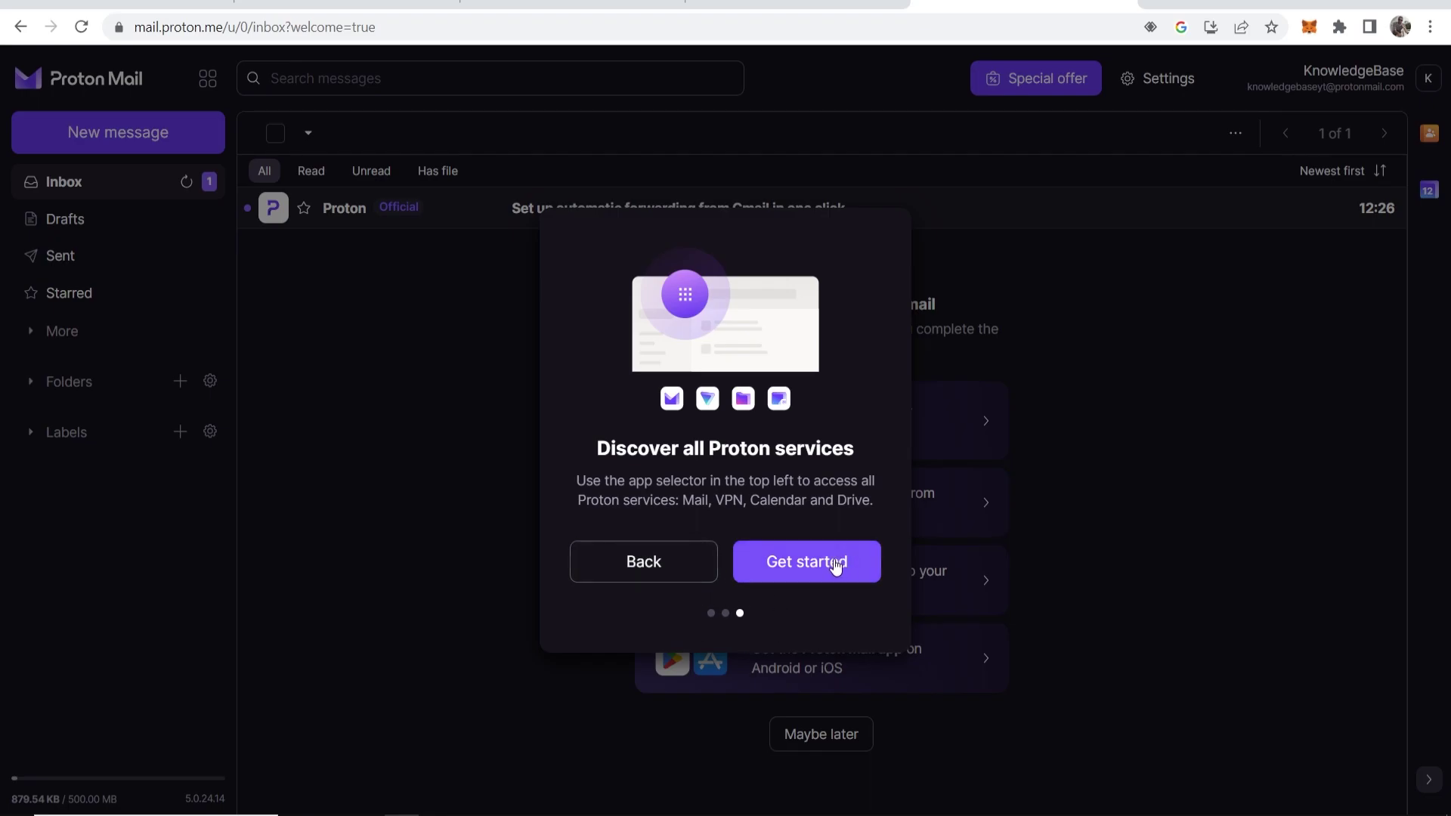
click(836, 563)
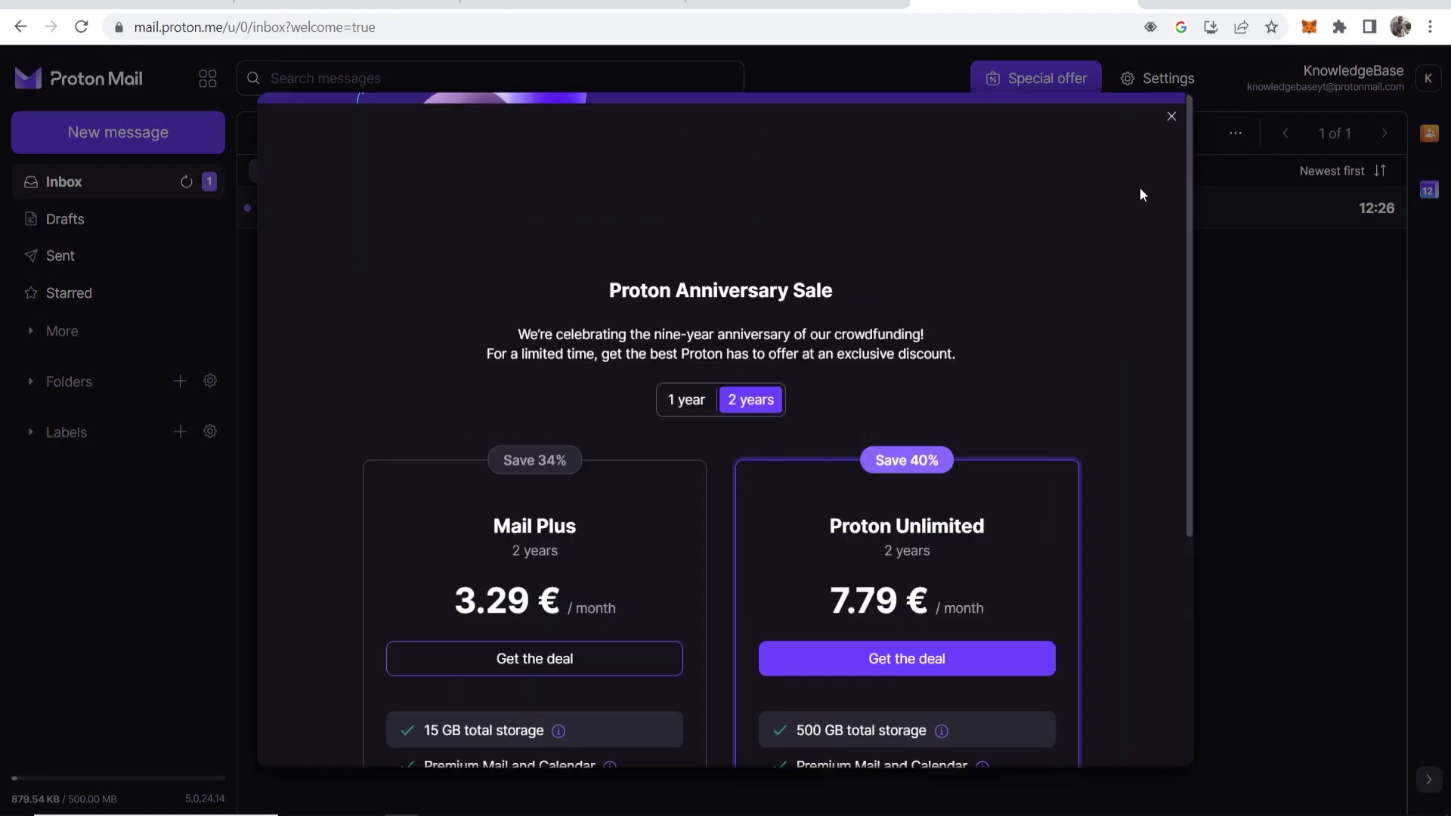
click(1171, 117)
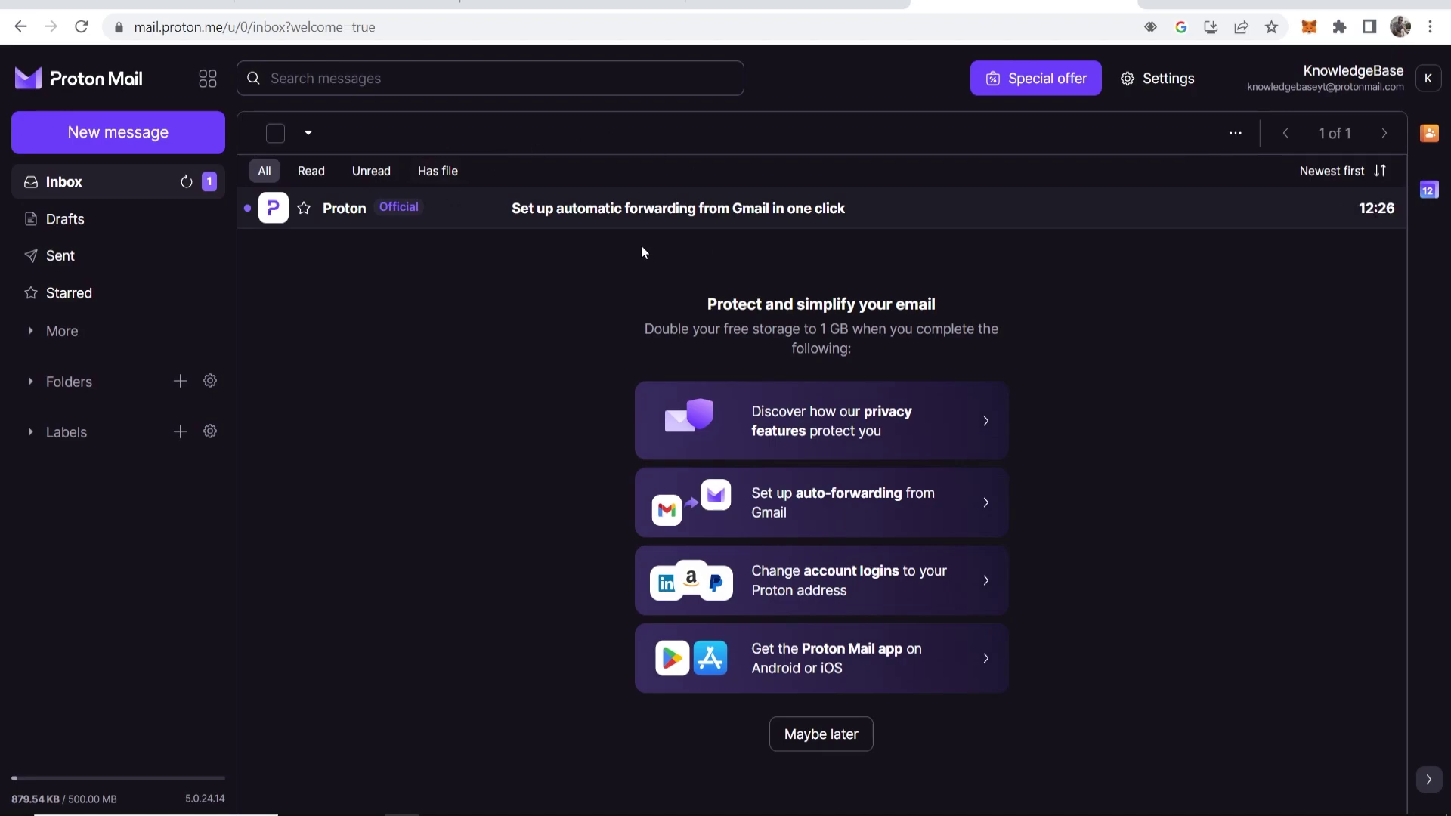
Compose a message to the Gmail contact, subject 'YouTube Email', body 'Hi there, this is a test email.'
click(108, 136)
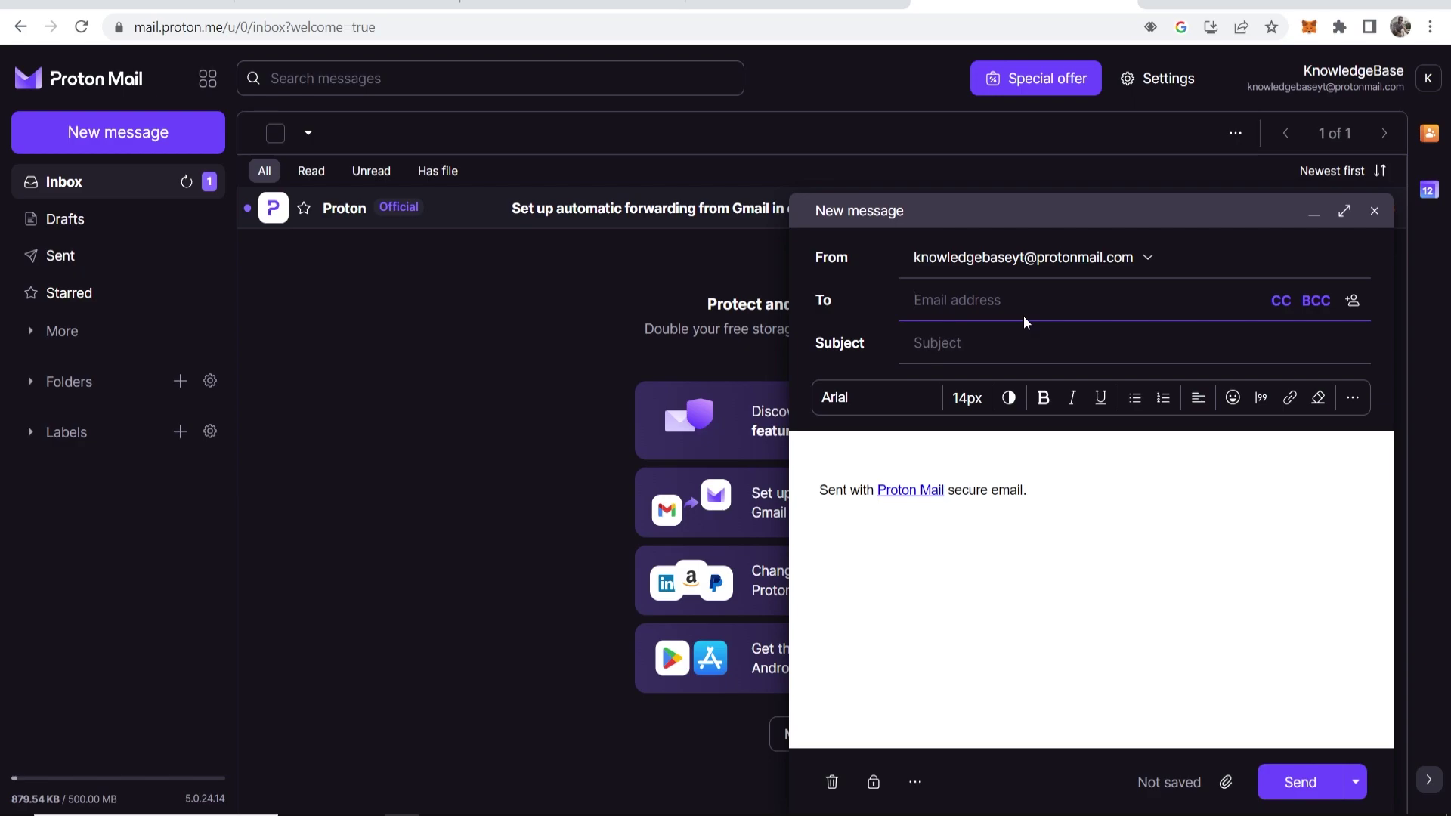
key(Tab)
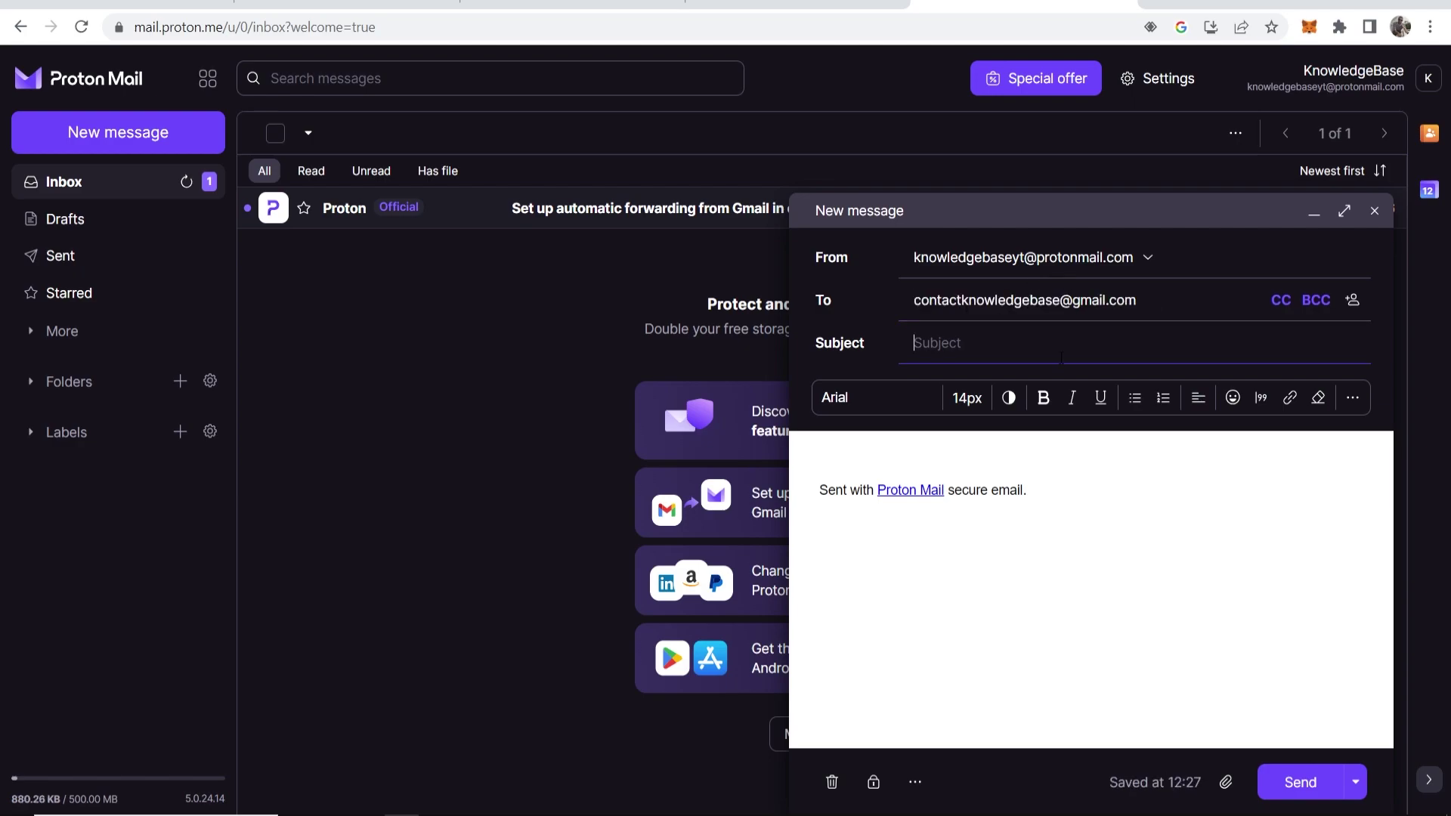
text(YouTube)
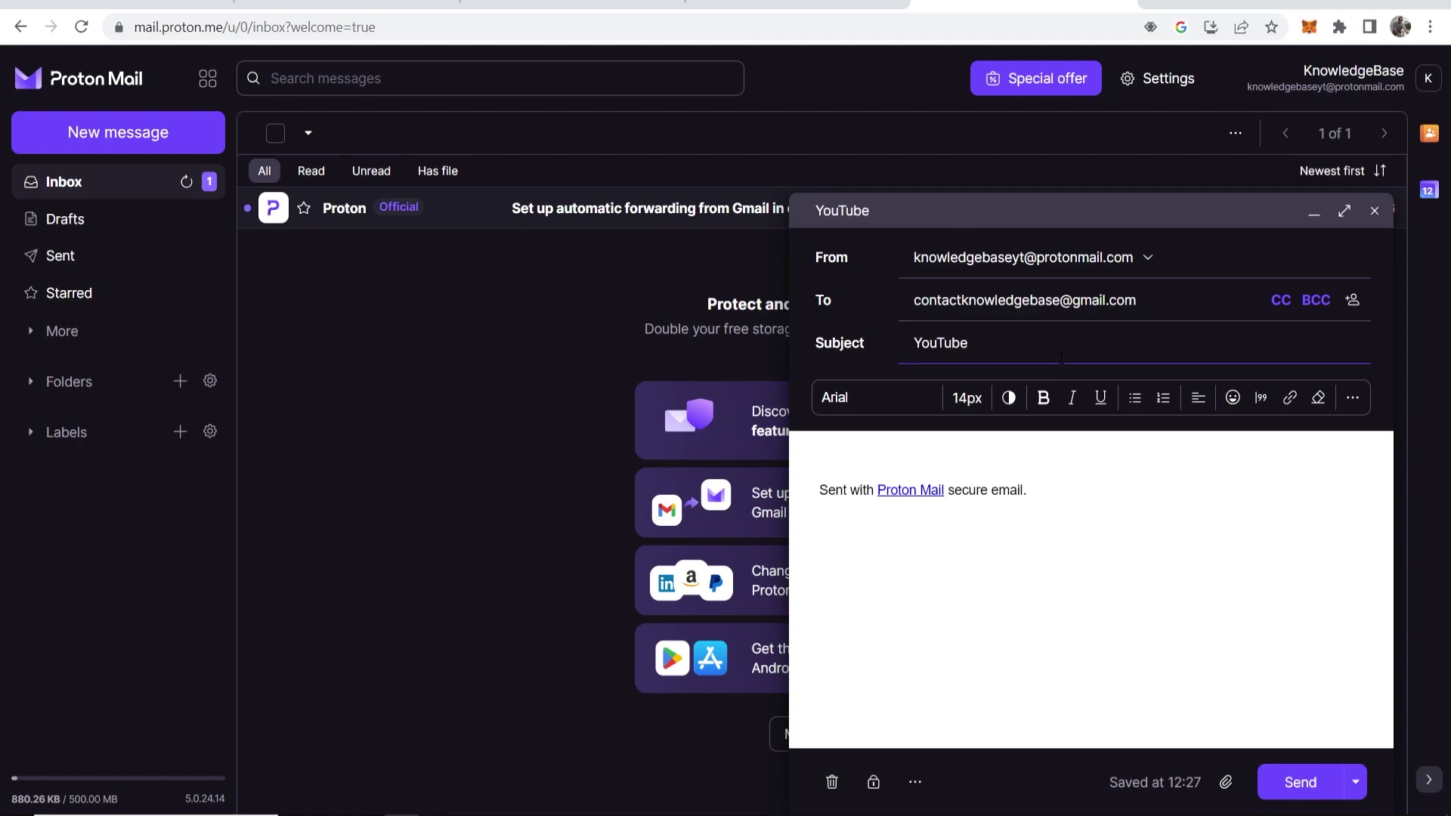
text( Email)
key(Return)
key(Return)
key(Return)
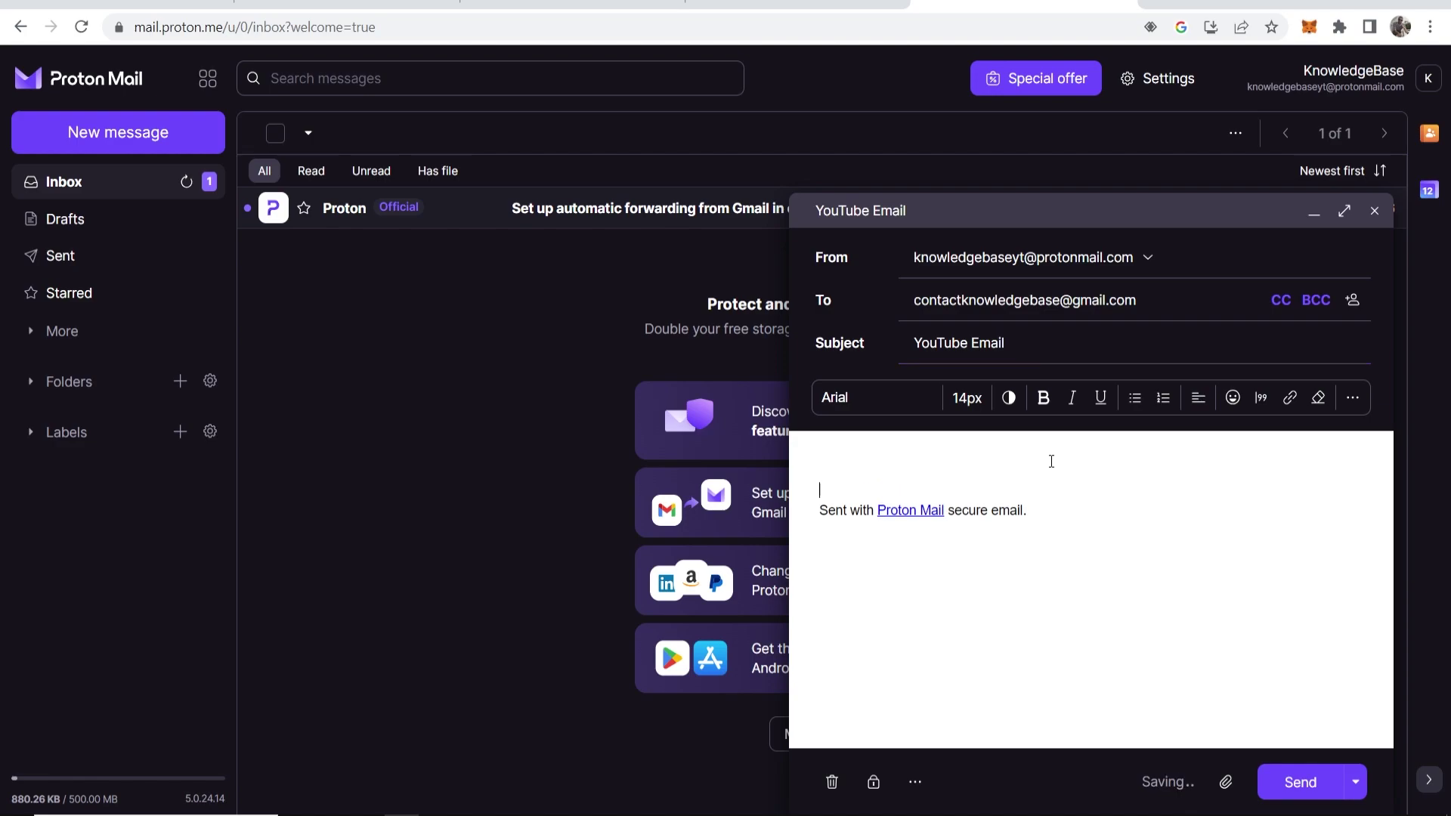
text(Hi the)
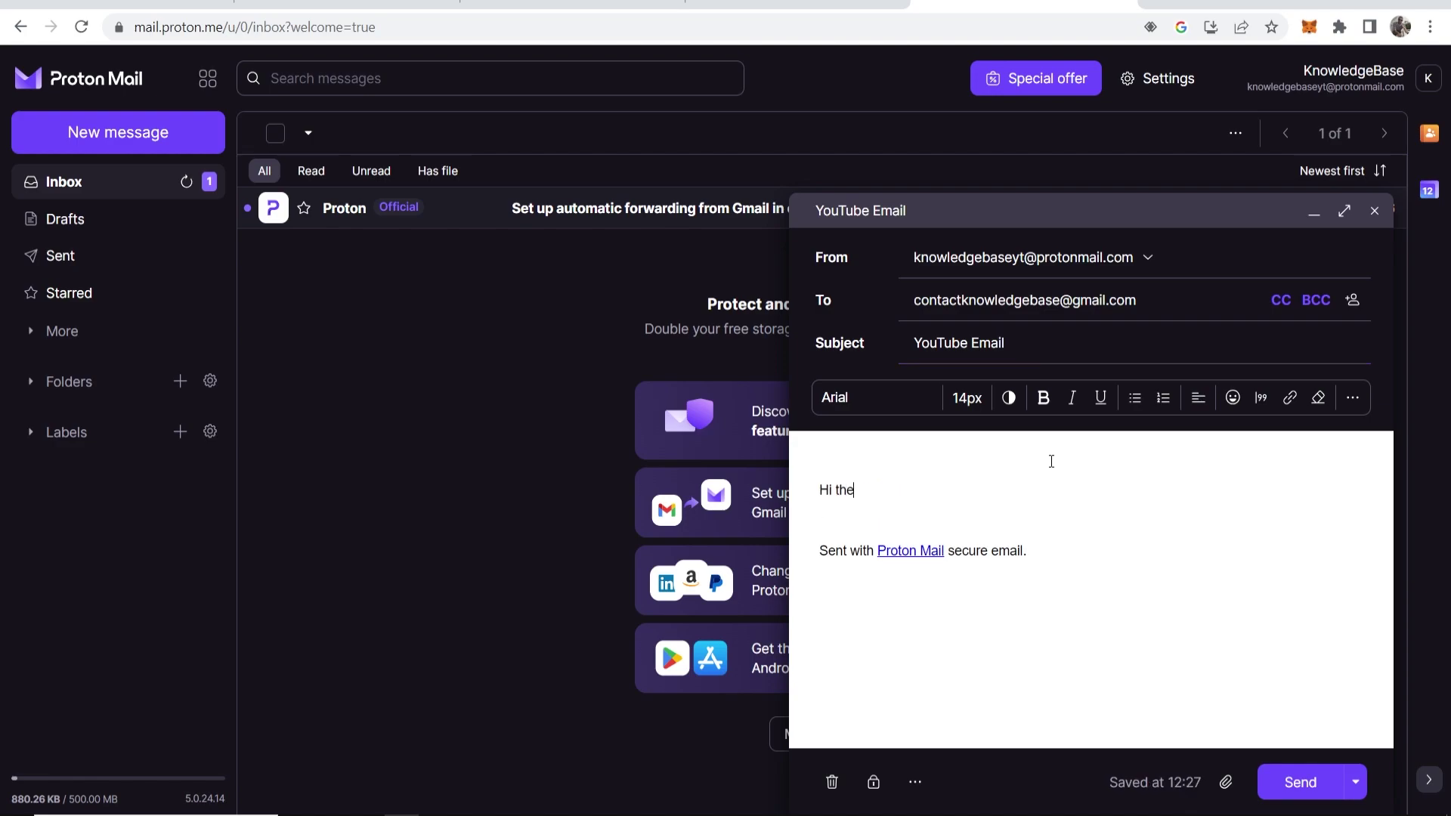
text(re, this is a test email.)
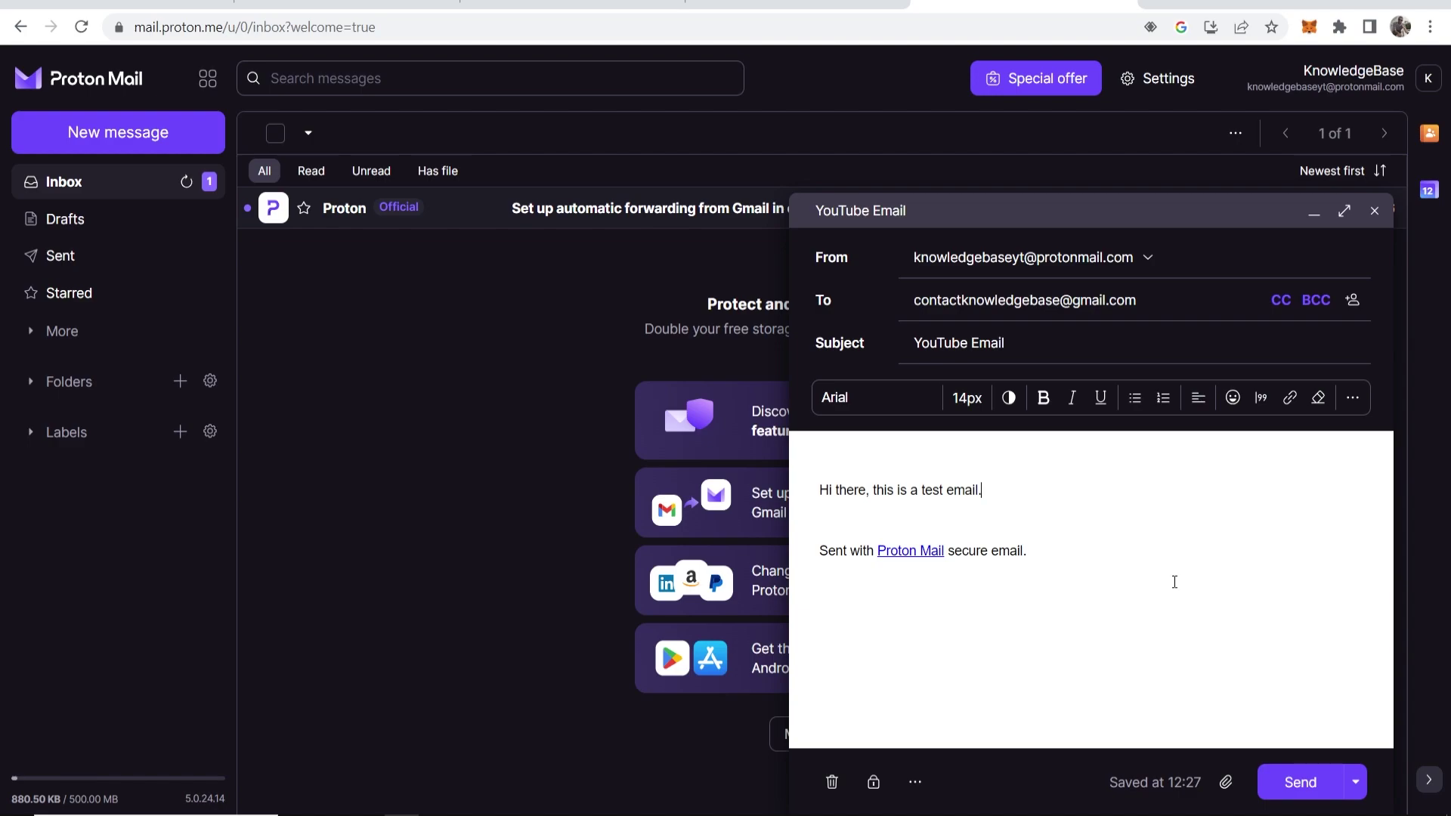
Apply external password encryption to the message with a chosen password, then send it
click(875, 786)
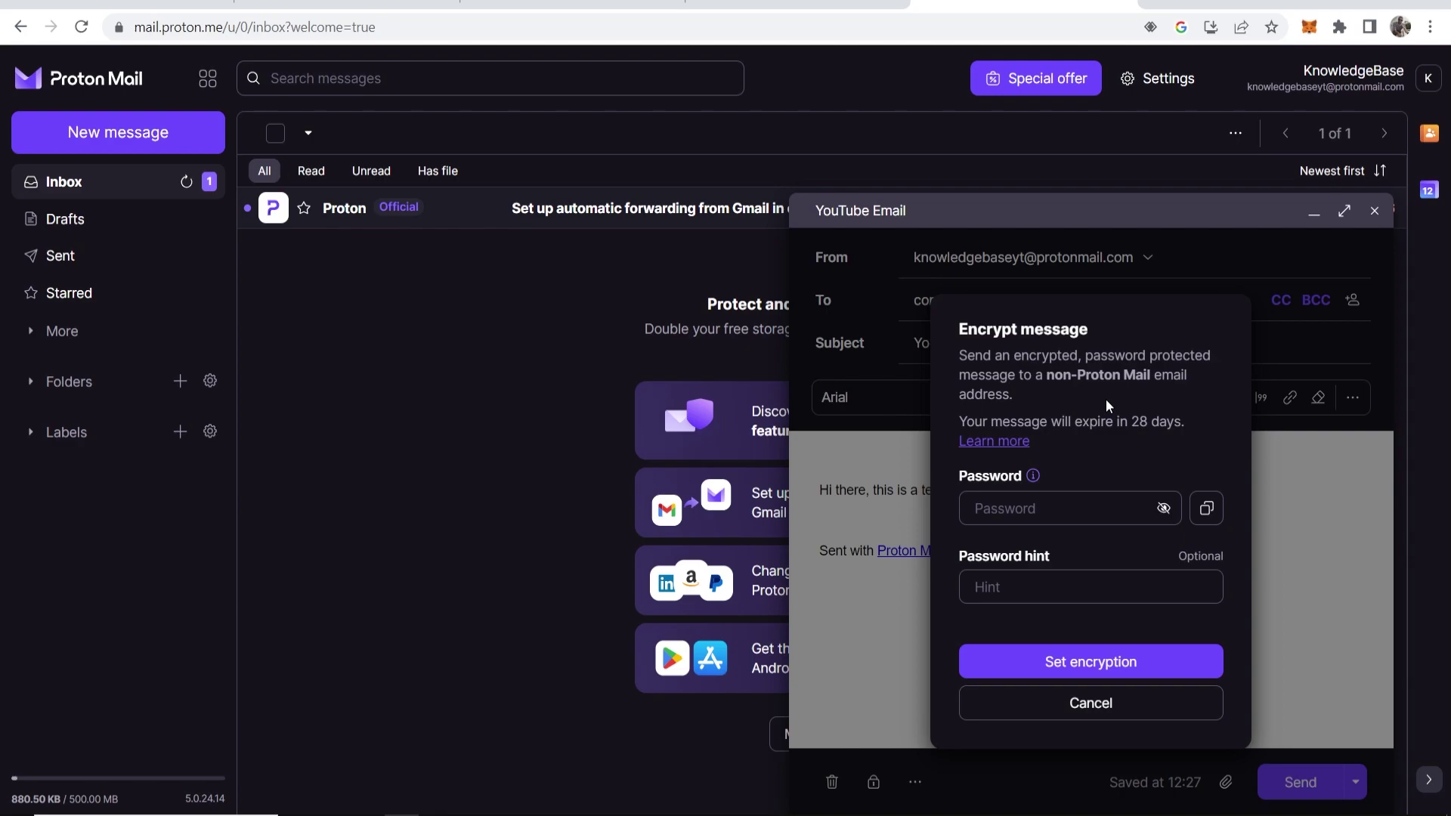
click(1065, 513)
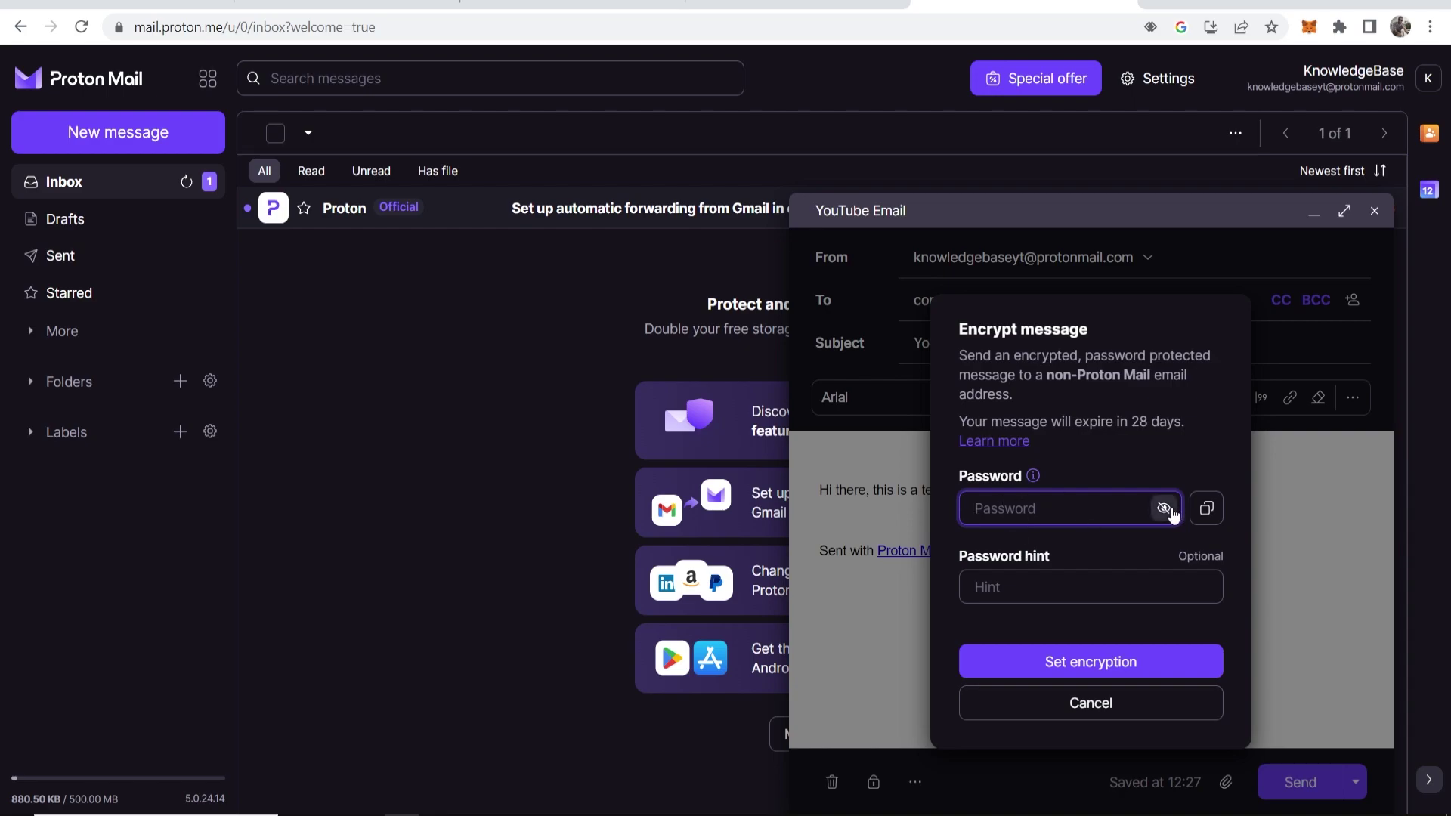
click(1162, 508)
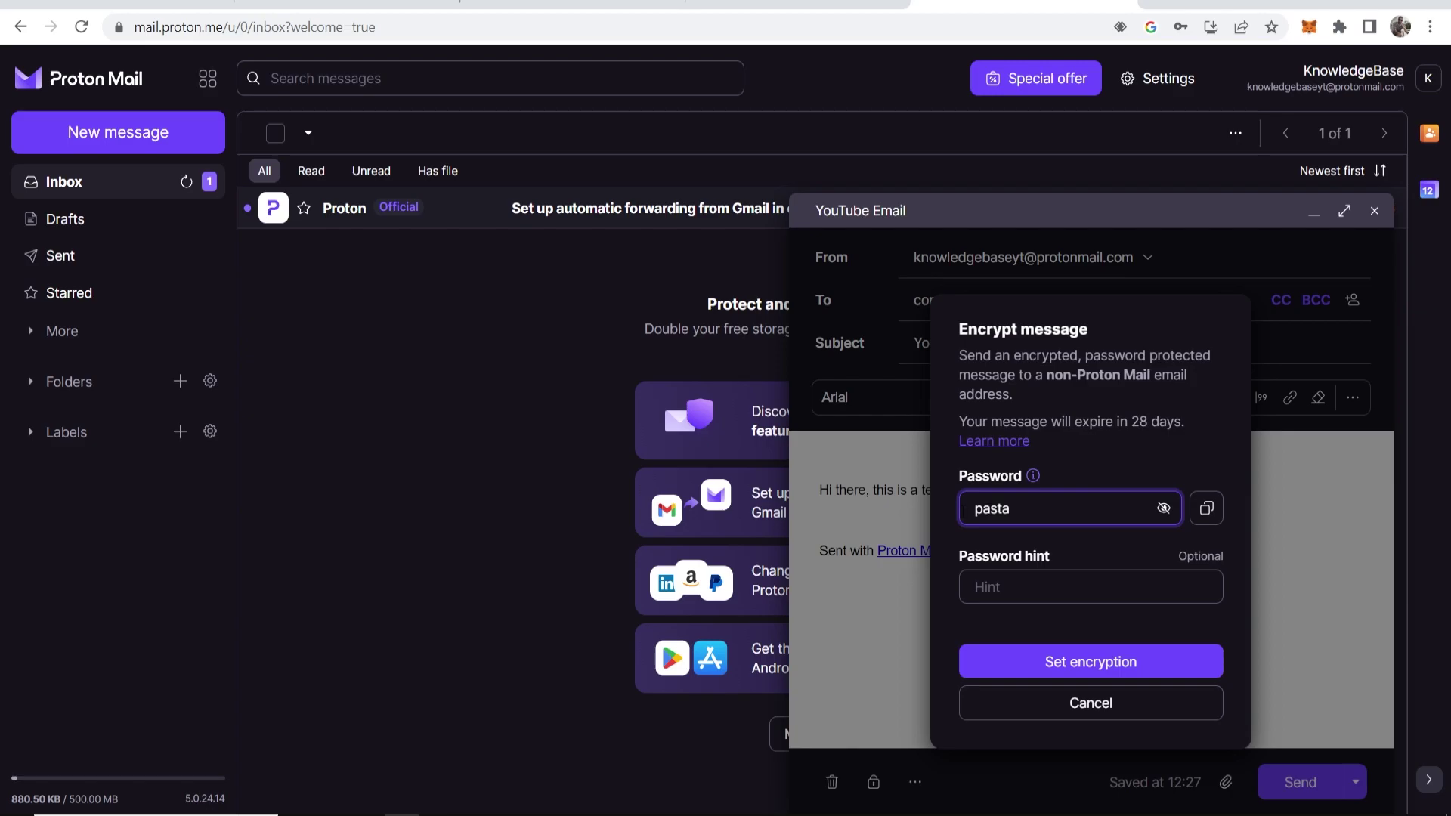
click(1056, 659)
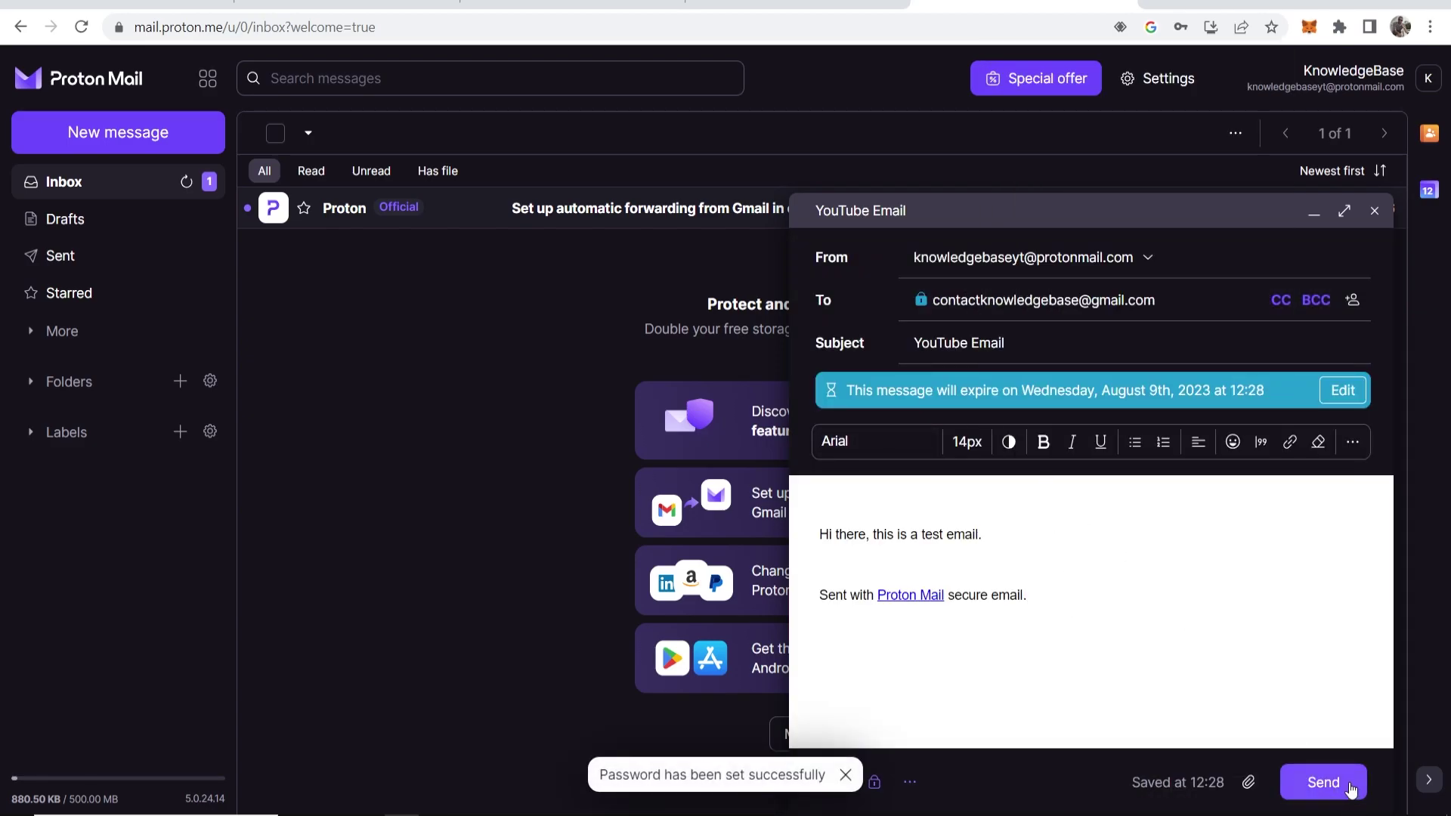
click(1330, 786)
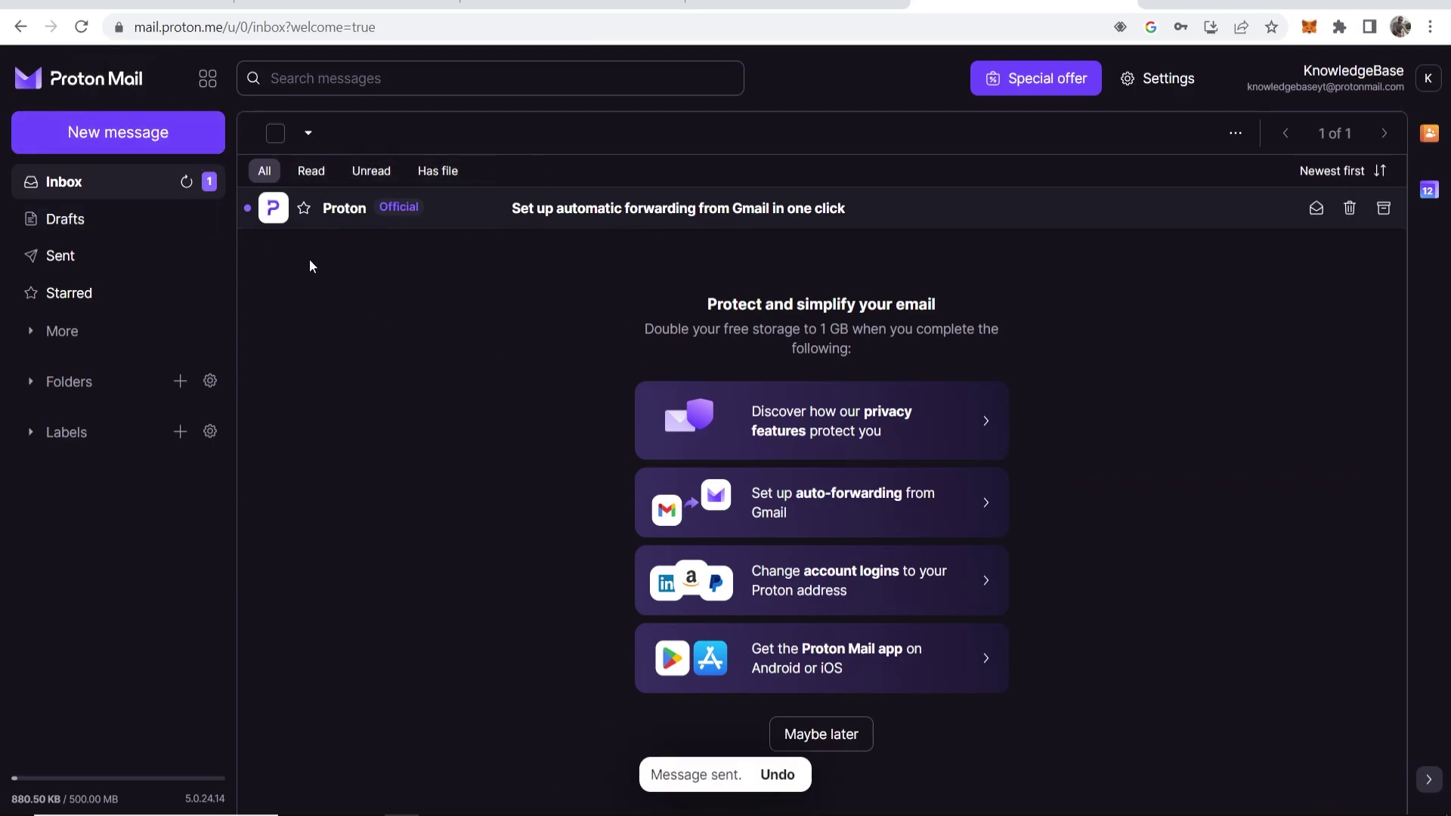
Open the 'YouTube Email' from KnowledgeBase in Gmail and scroll through its encrypted-message notice
click(50, 257)
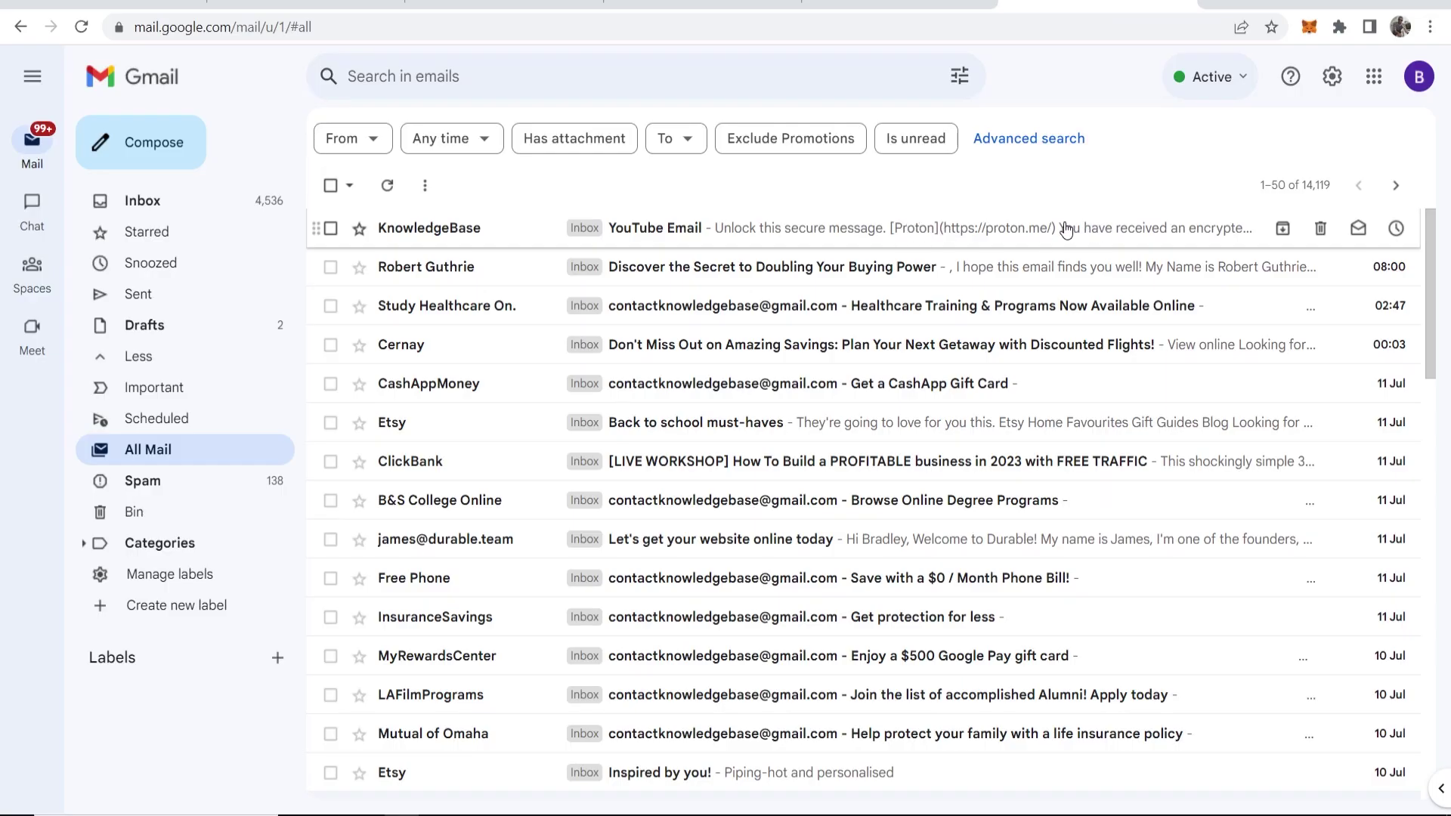
click(948, 215)
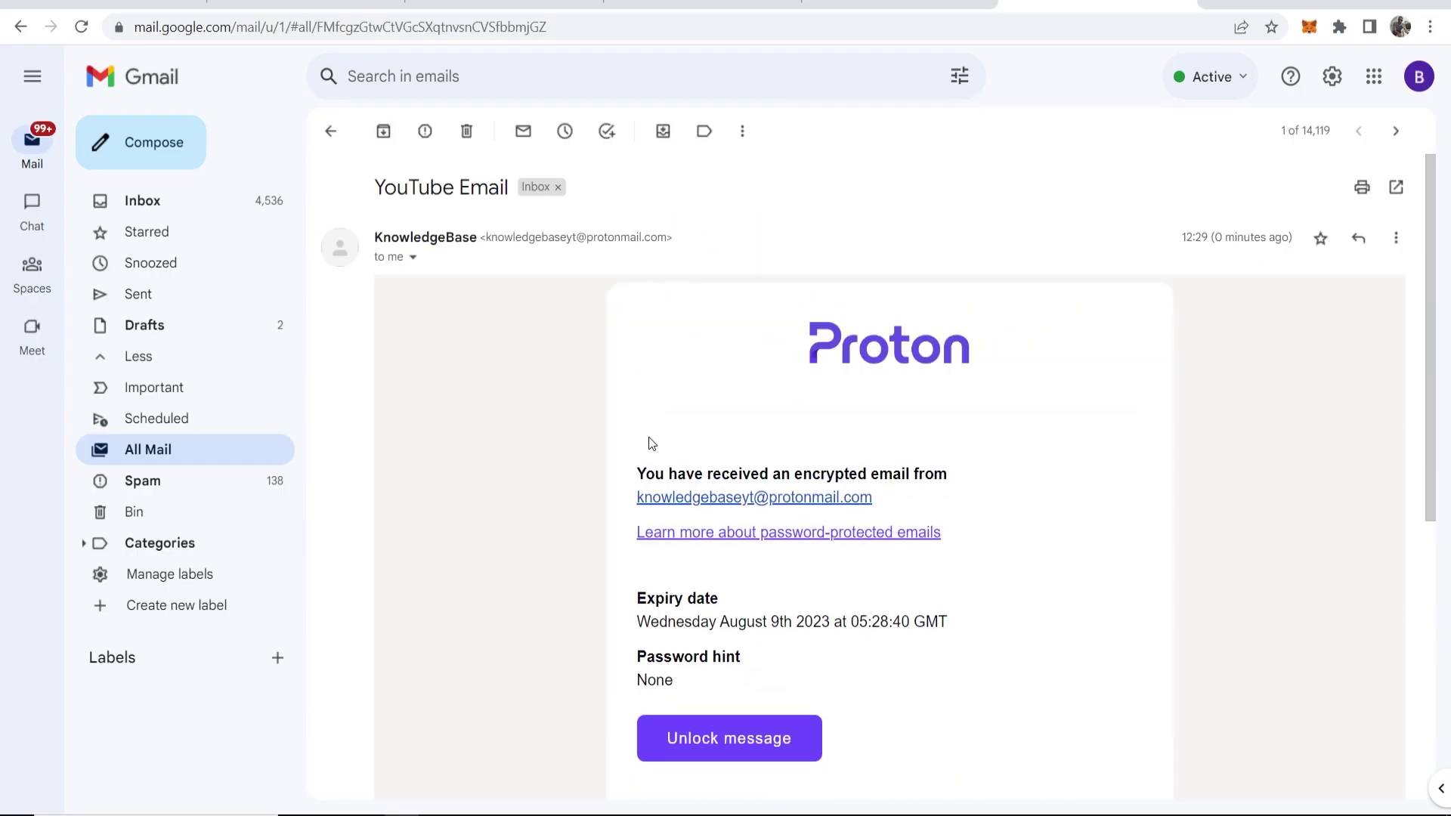
drag(646, 468, 925, 469)
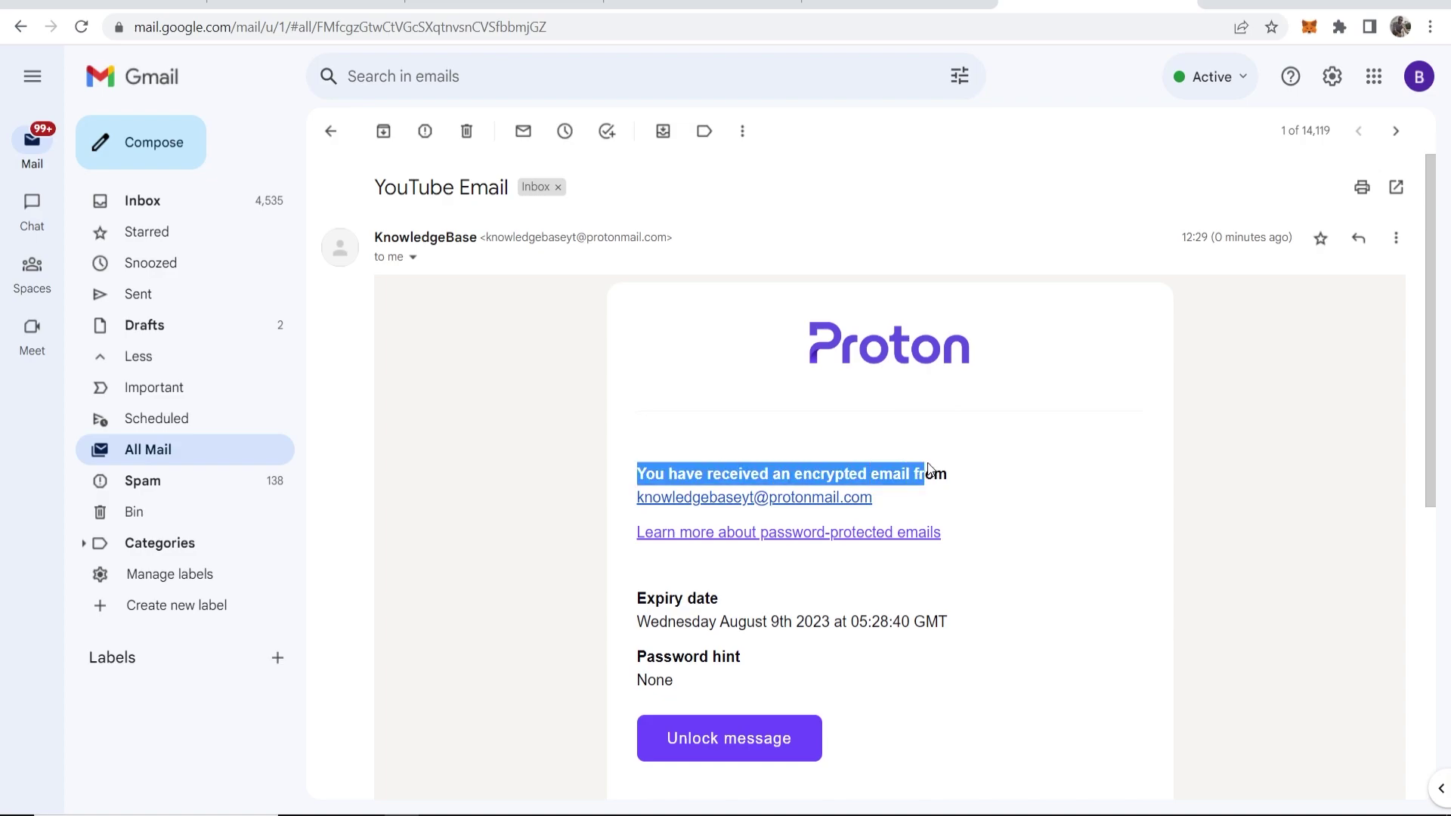
click(973, 466)
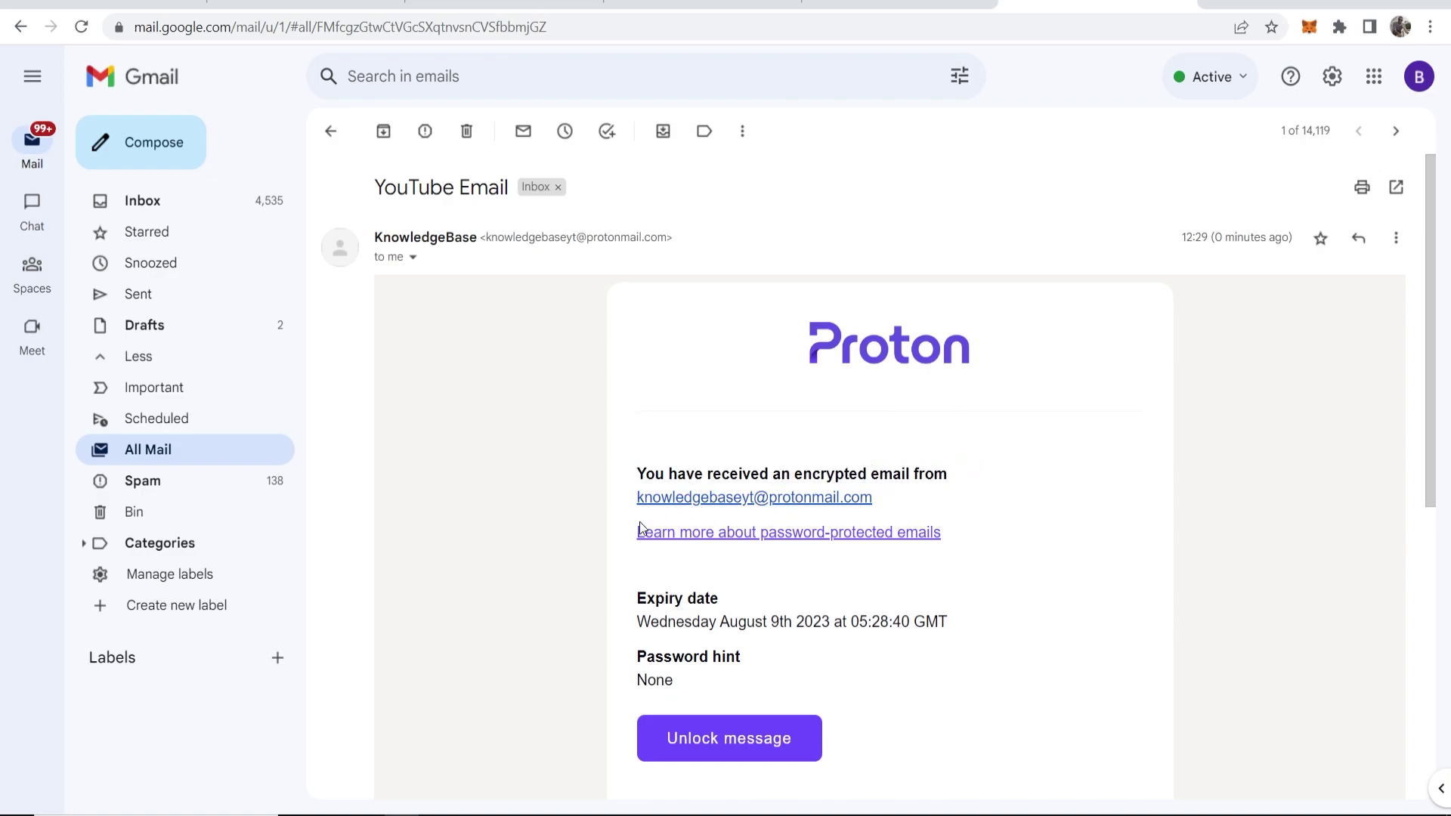
scroll(823, 491, down, 1)
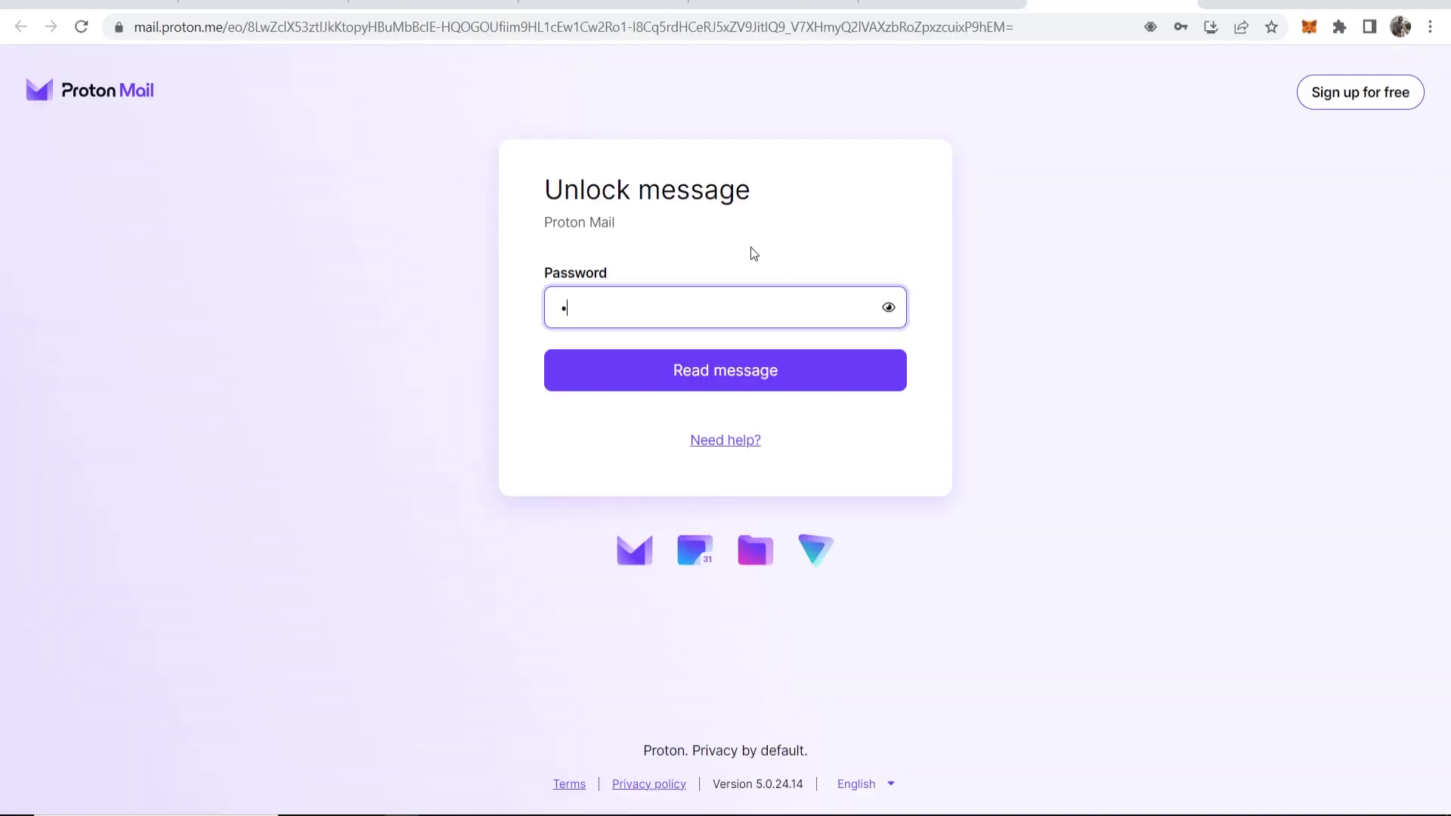
Unlock and read 'YouTube Email', then find it in Proton Mail's Sent folder with 28-day expiry
click(742, 372)
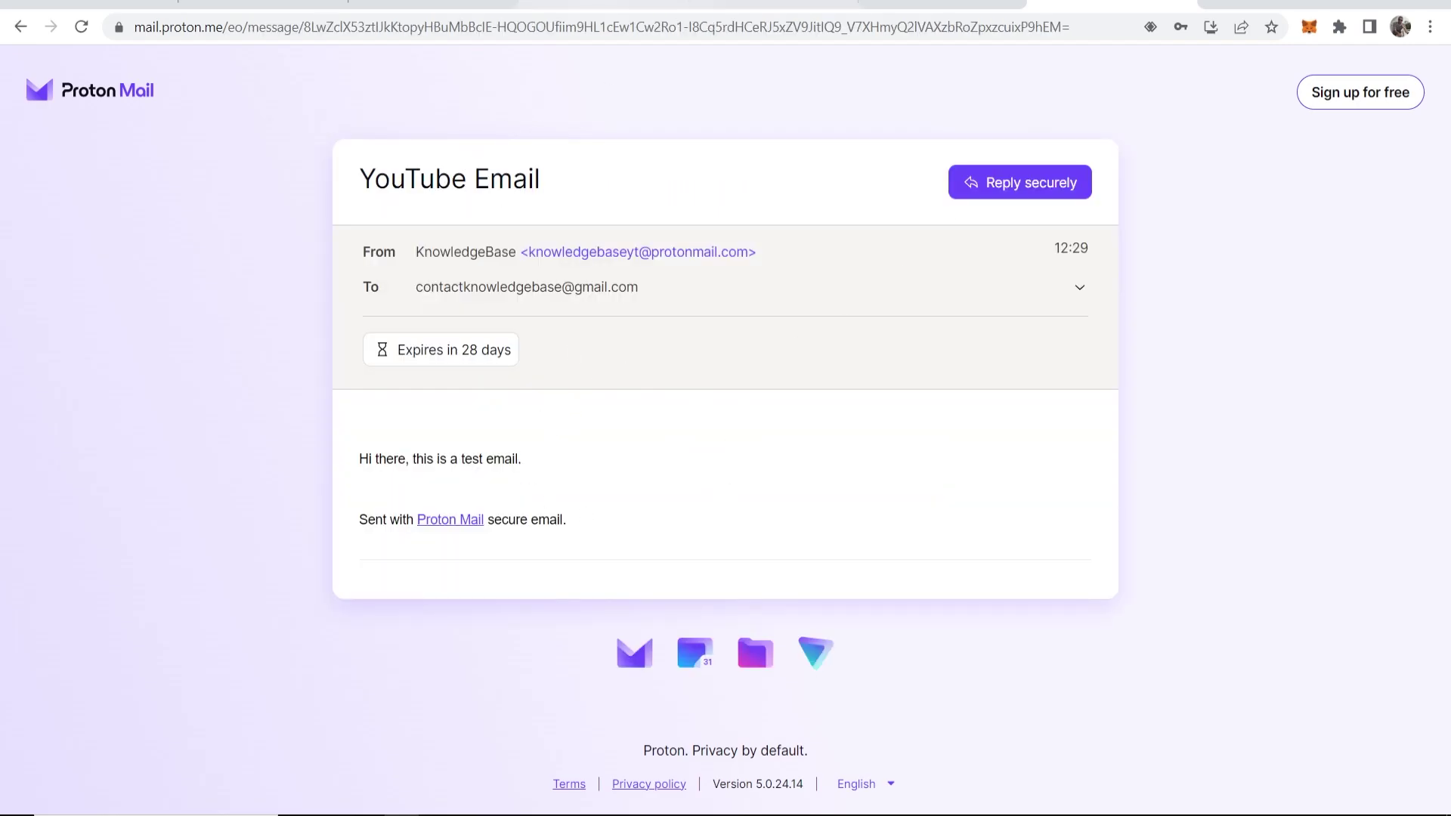
click(605, 4)
scroll(654, 303, down, 3)
scroll(655, 303, up, 3)
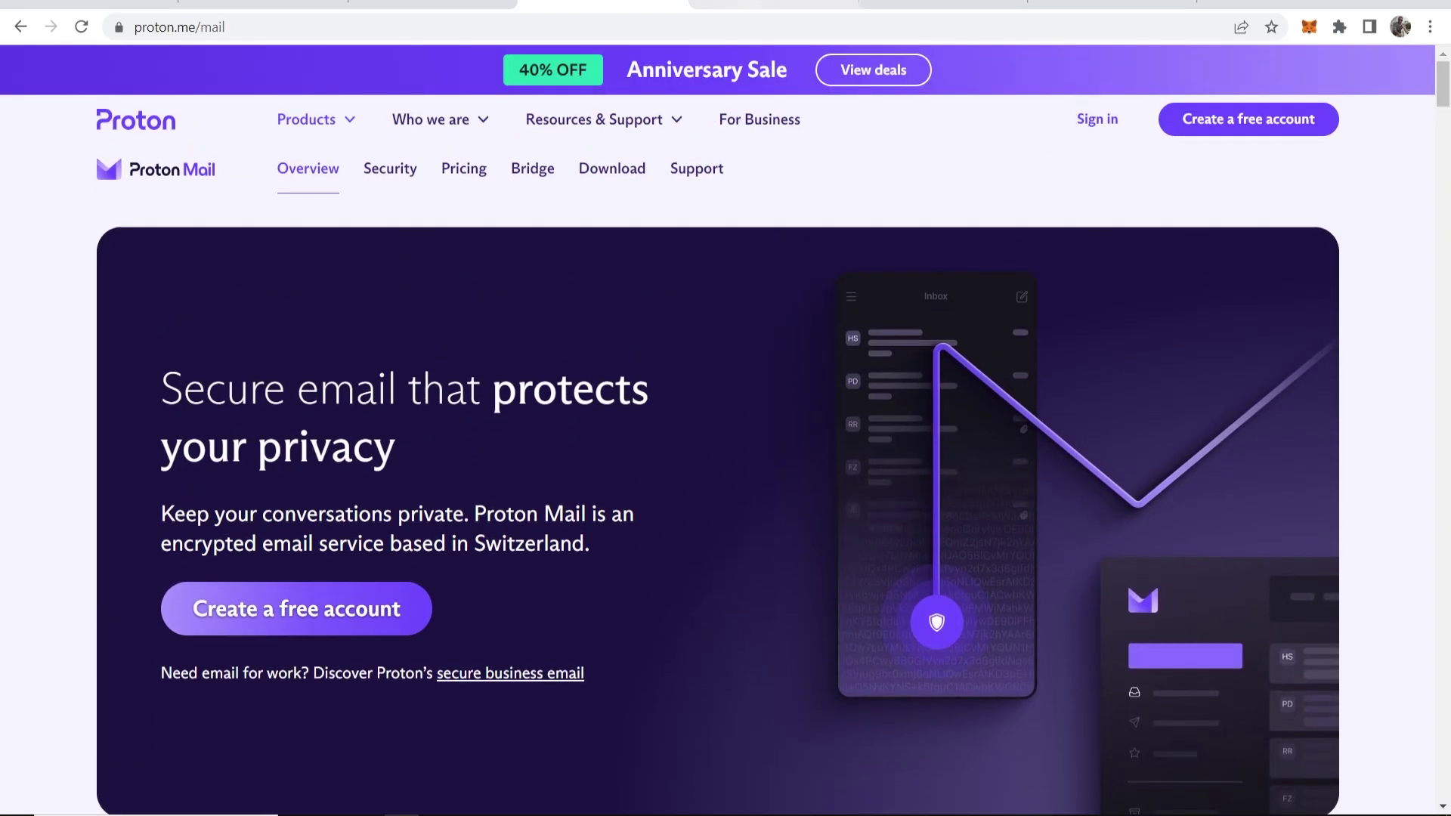
key(ctrl+Tab)
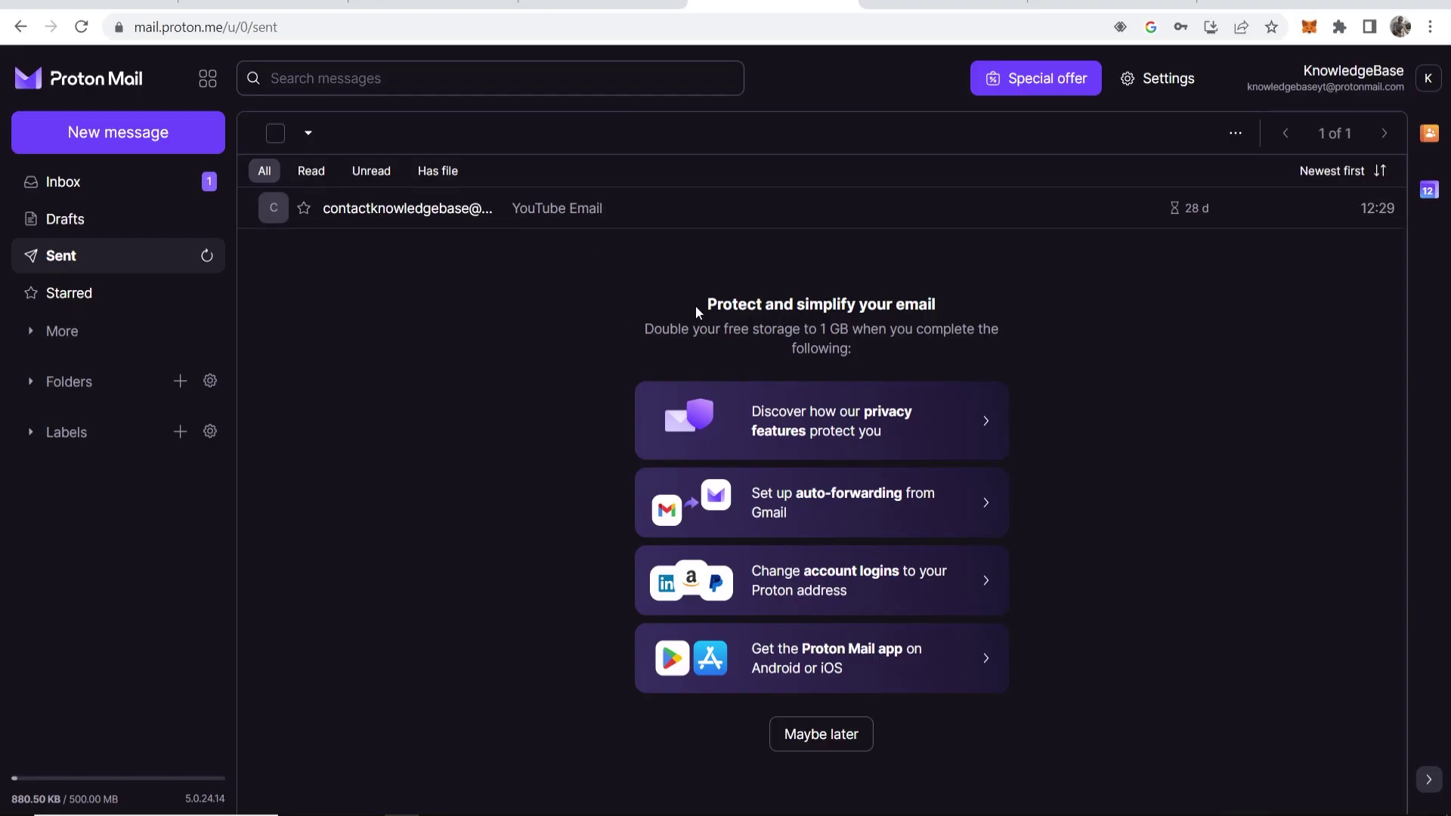